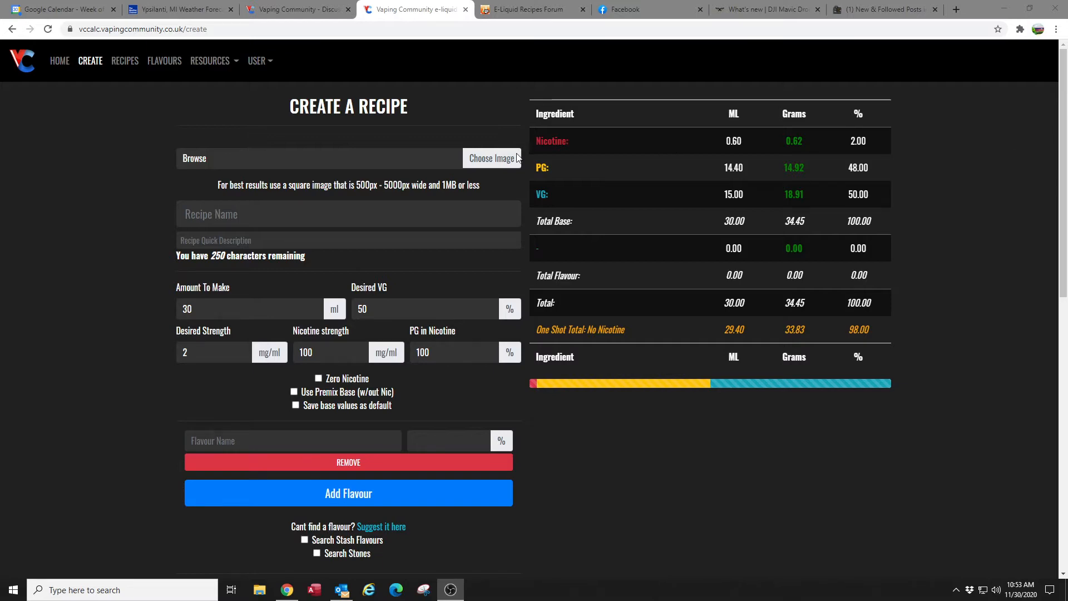
- Upload the Watermelon Apple picture from the Create Recipe folder as the recipe image
click(483, 158)
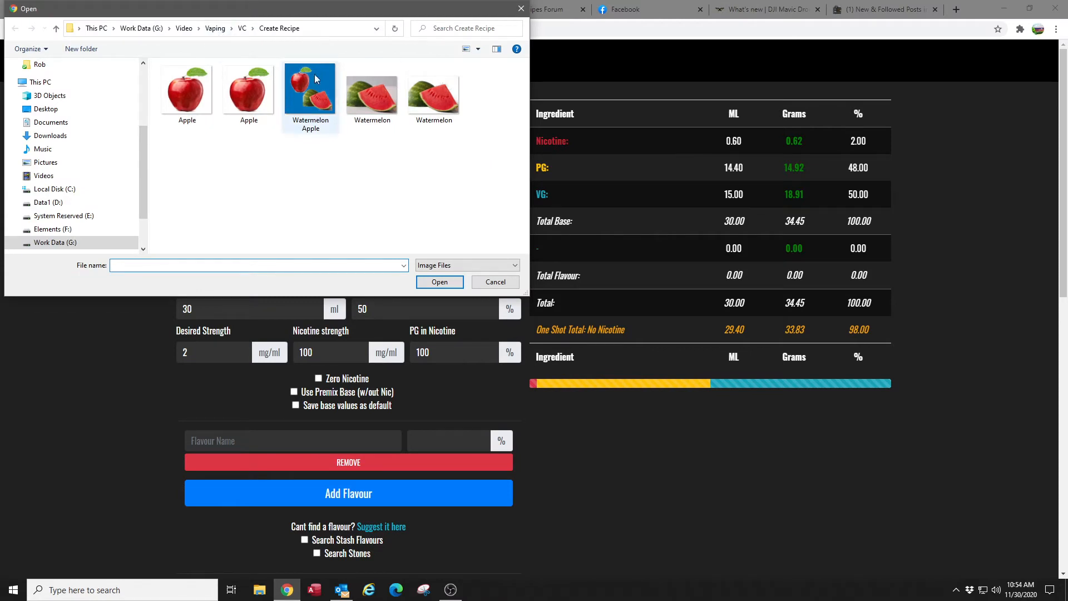
click(311, 91)
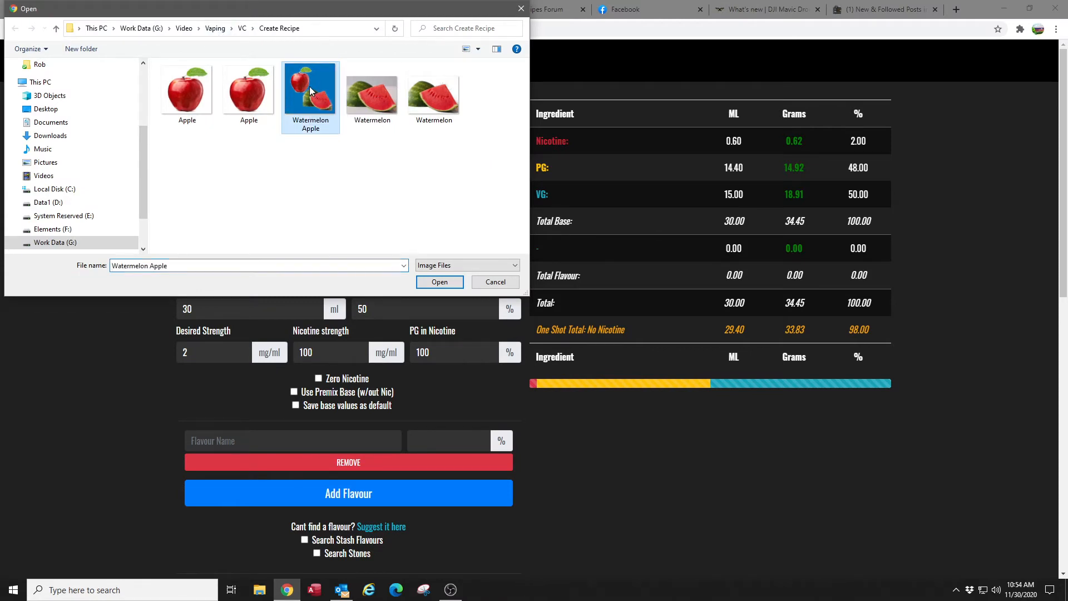
click(436, 283)
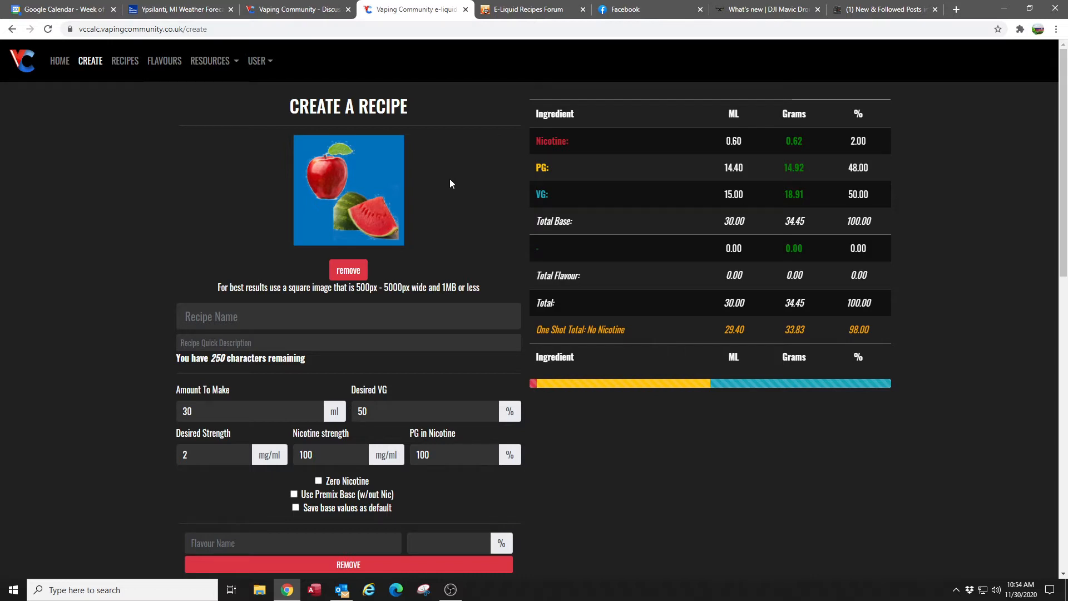
- Name the recipe "Apple Watermelon"
click(242, 317)
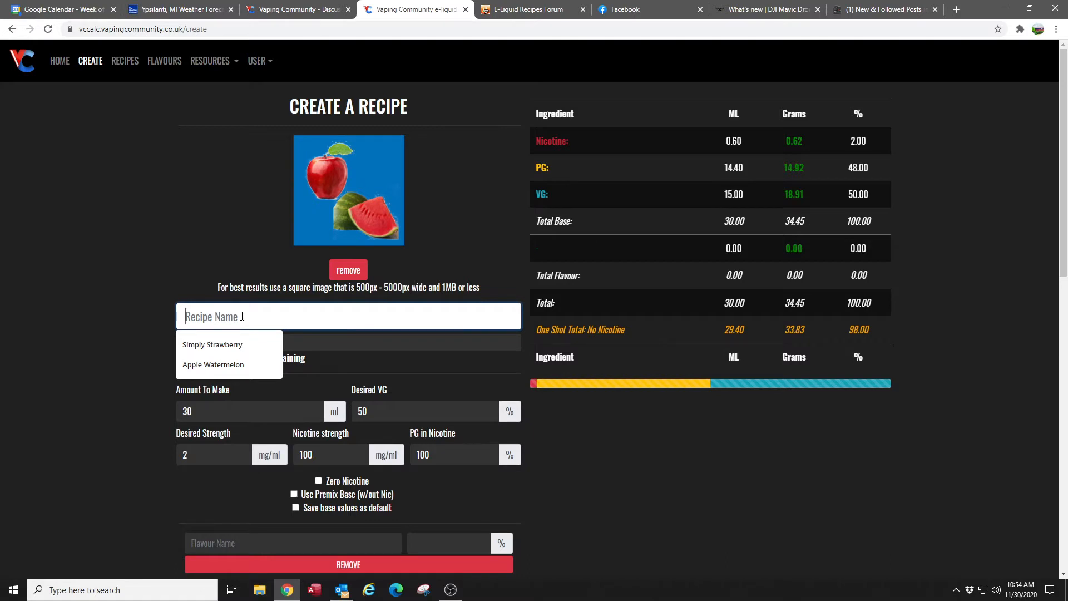
text(Sim)
key(BackSpace)
key(BackSpace)
key(BackSpace)
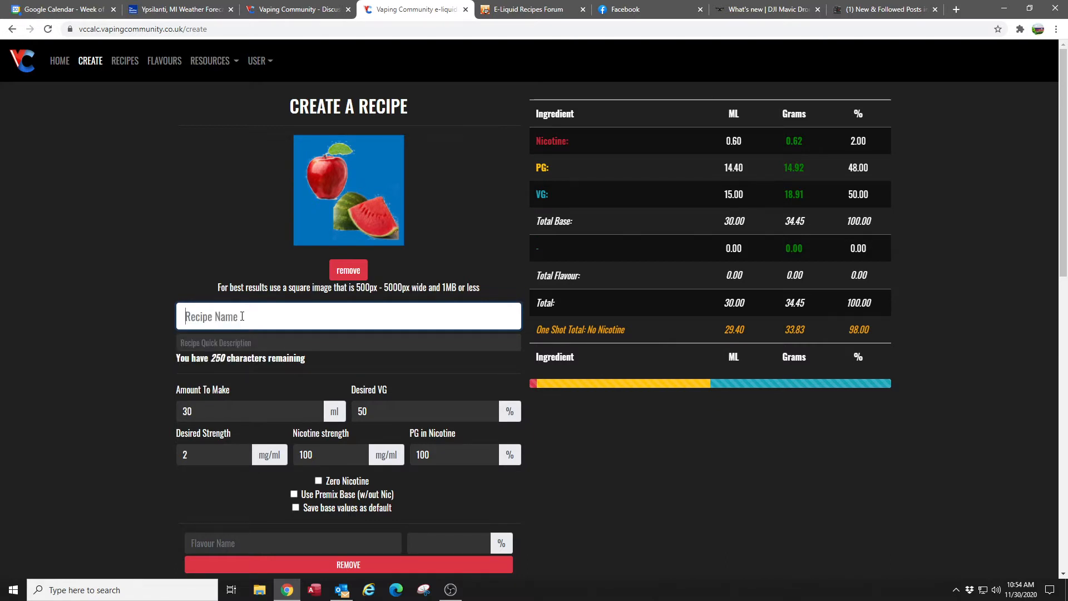
text(App)
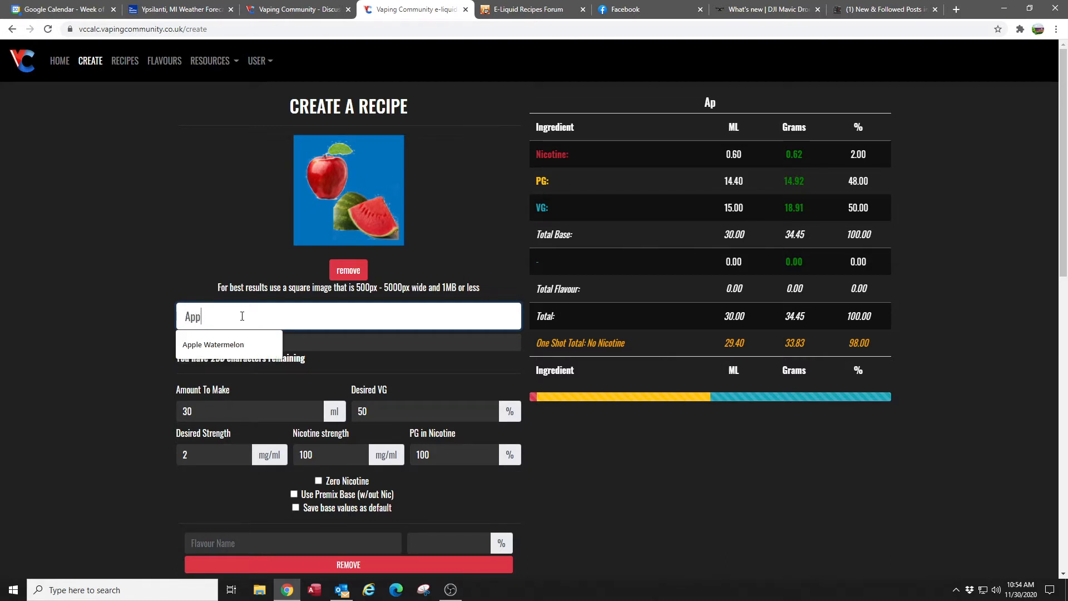
text(le Watermelon)
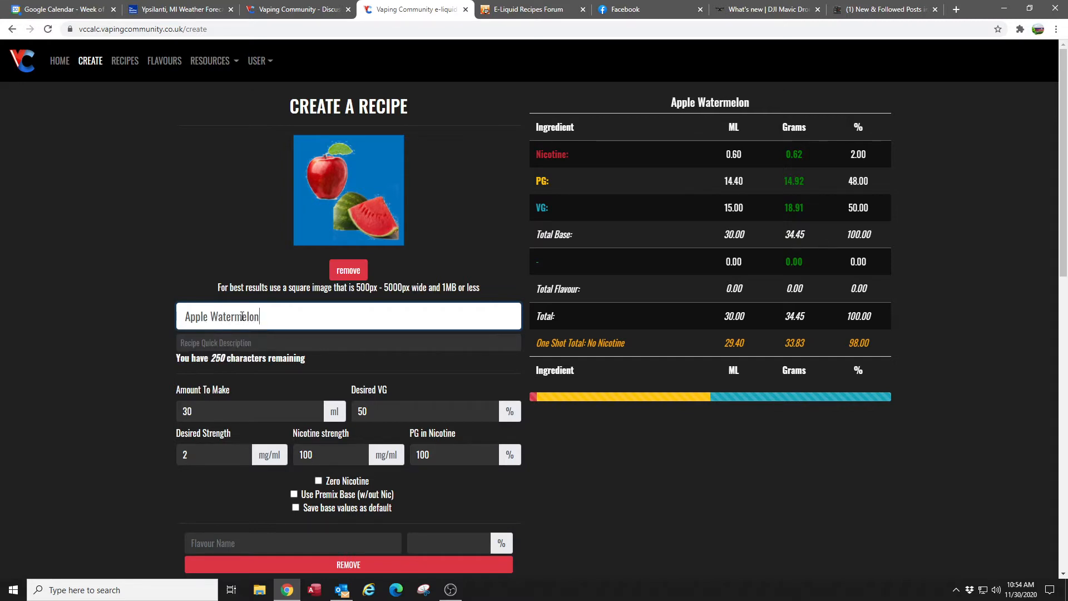
- Enter "A very simple Apple Watermelon Blend" as the recipe's quick description
key(Tab)
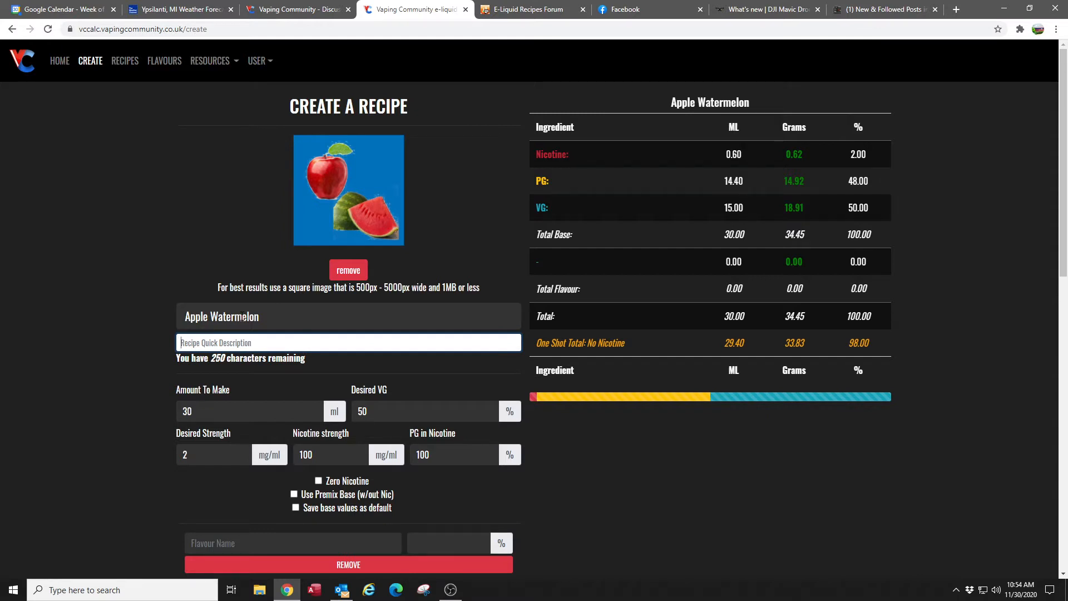
text(A v)
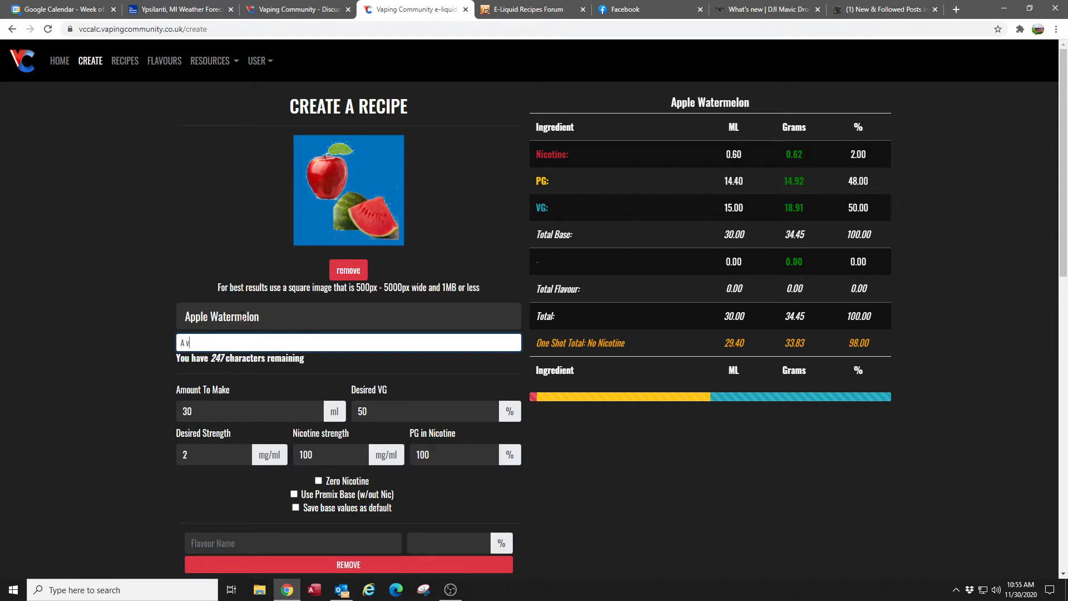
text(ery simpl)
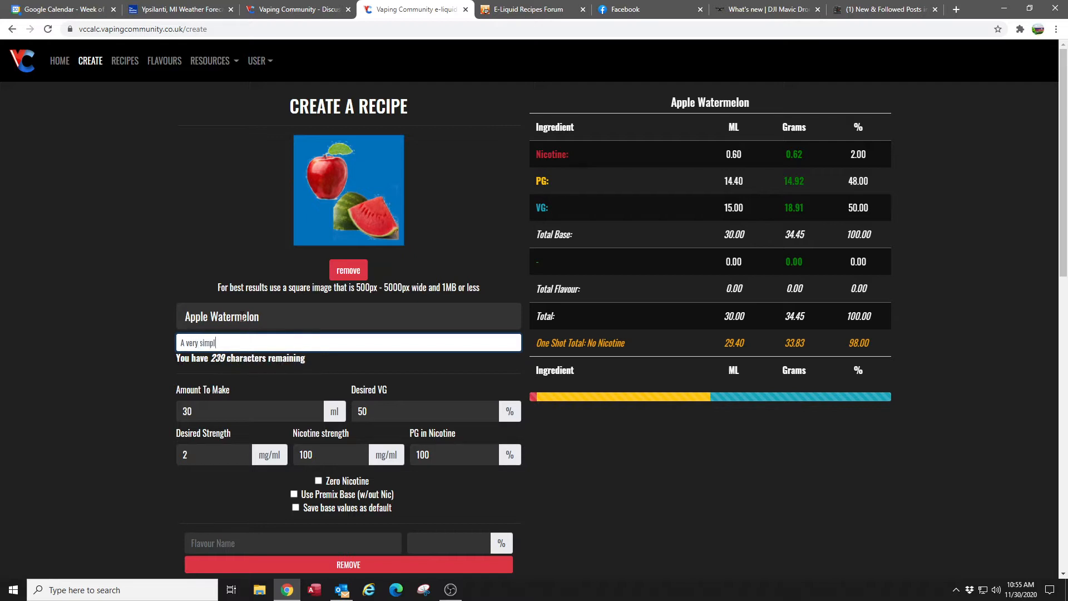
text(e Apple Waterm)
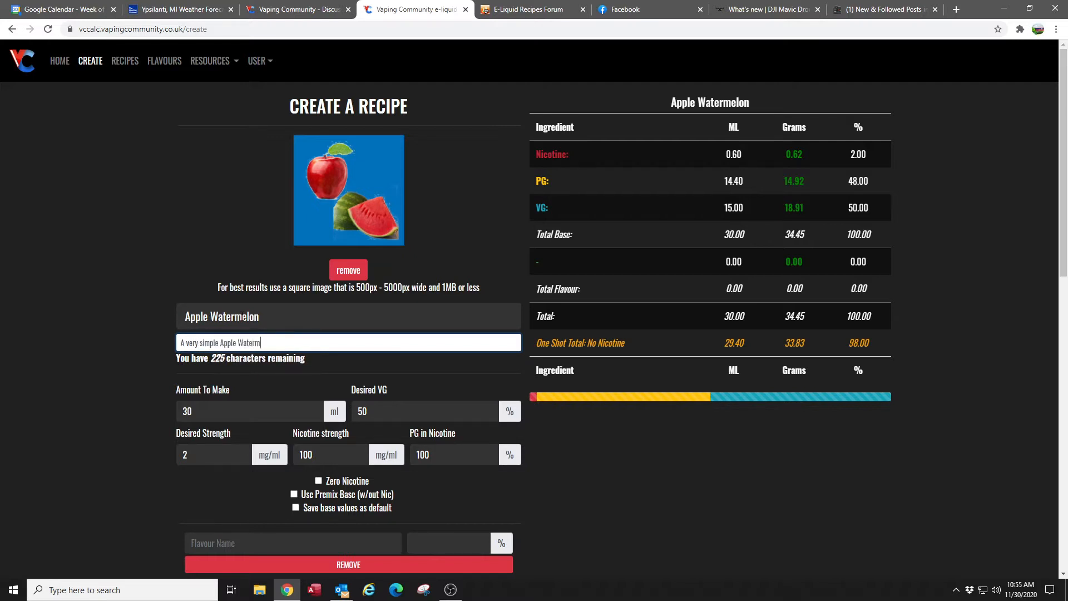
text(elon Blend)
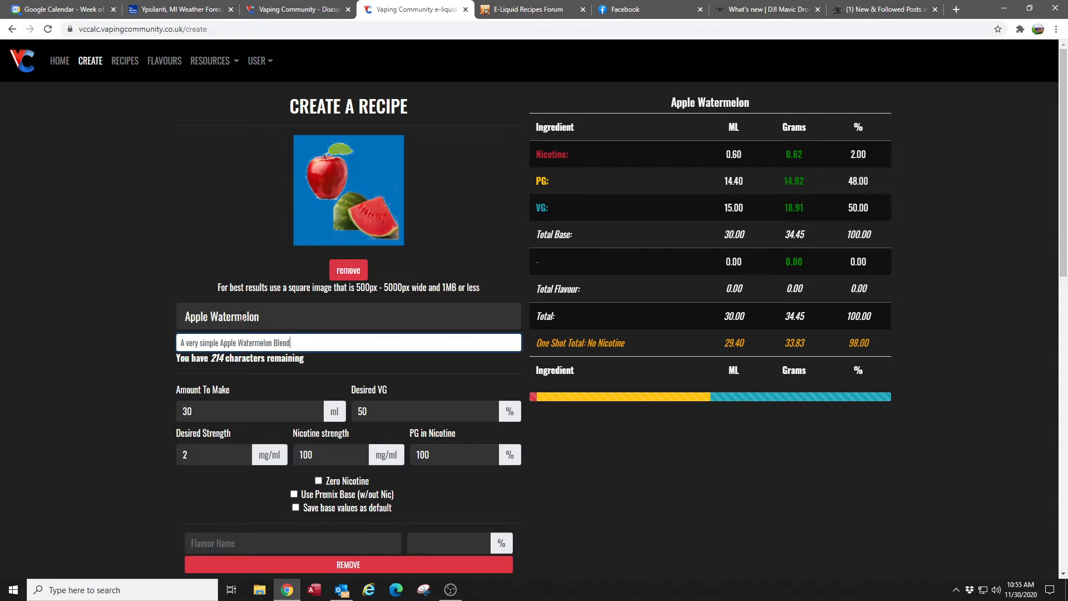
- Set the amount to make to 125 ml and the desired nicotine strength to 2 mg/ml
click(199, 413)
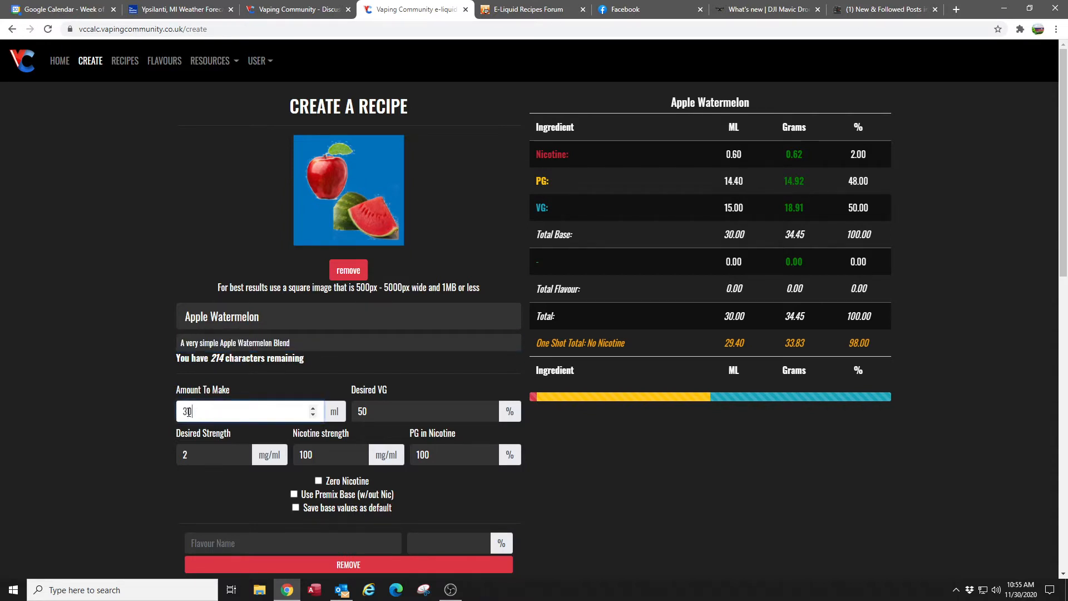
double_click(188, 411)
text(125)
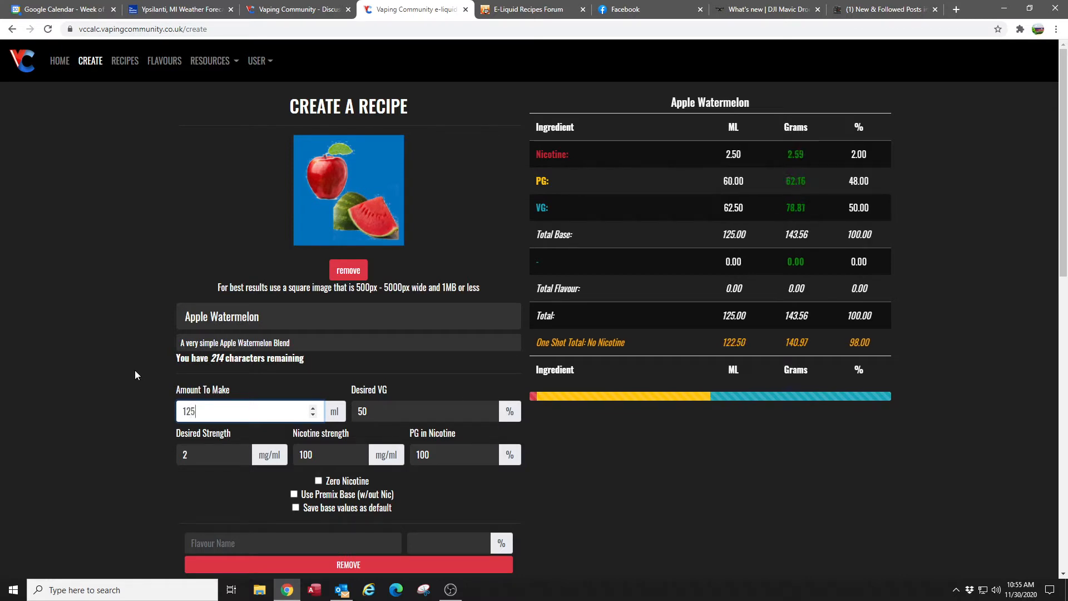
key(Tab)
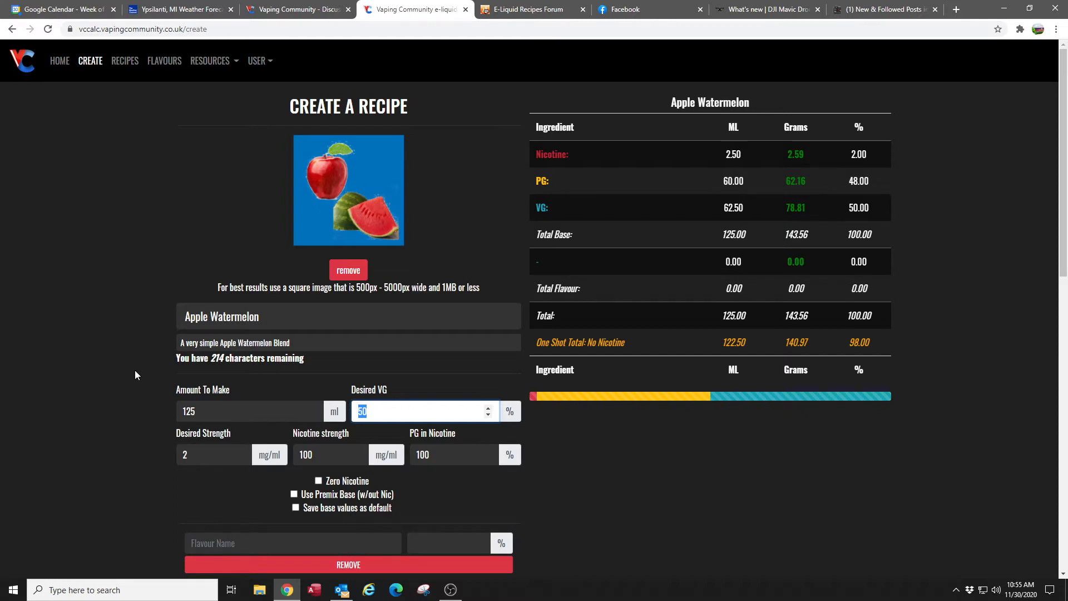
key(Tab)
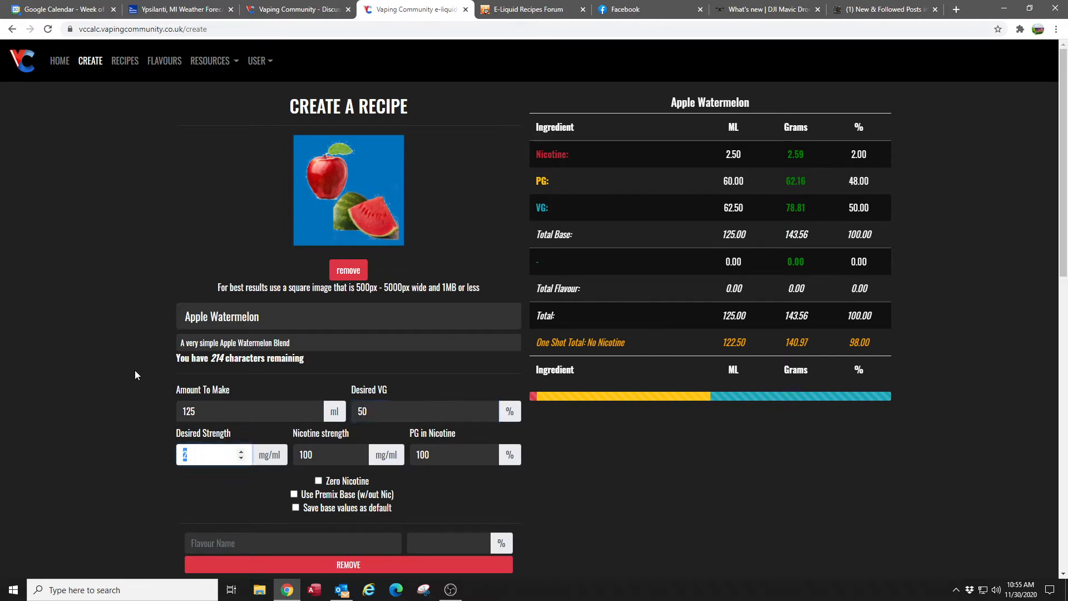
text(2)
key(Tab)
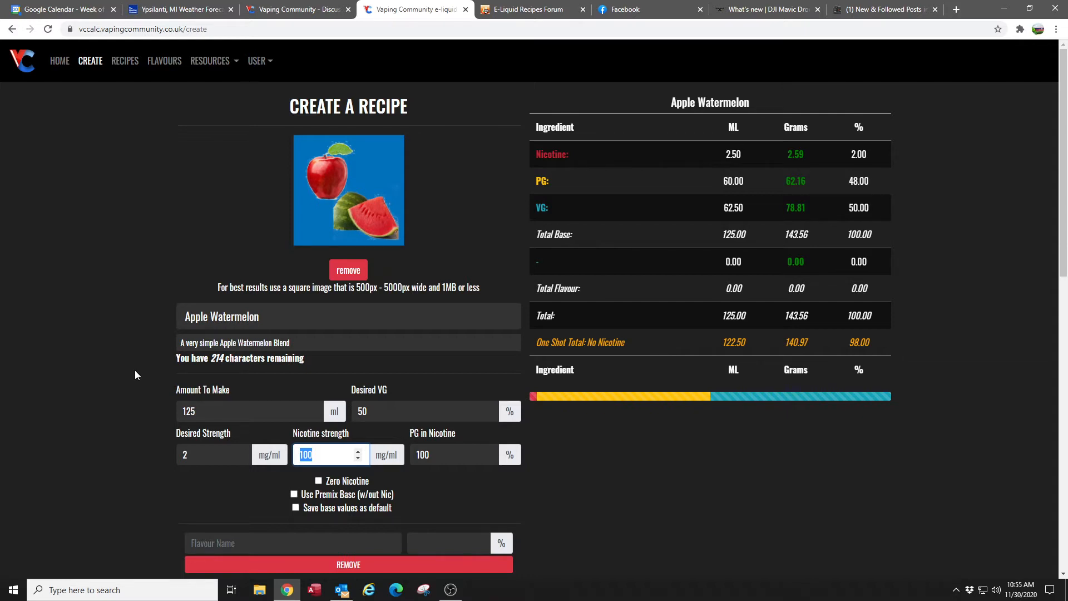
key(Tab)
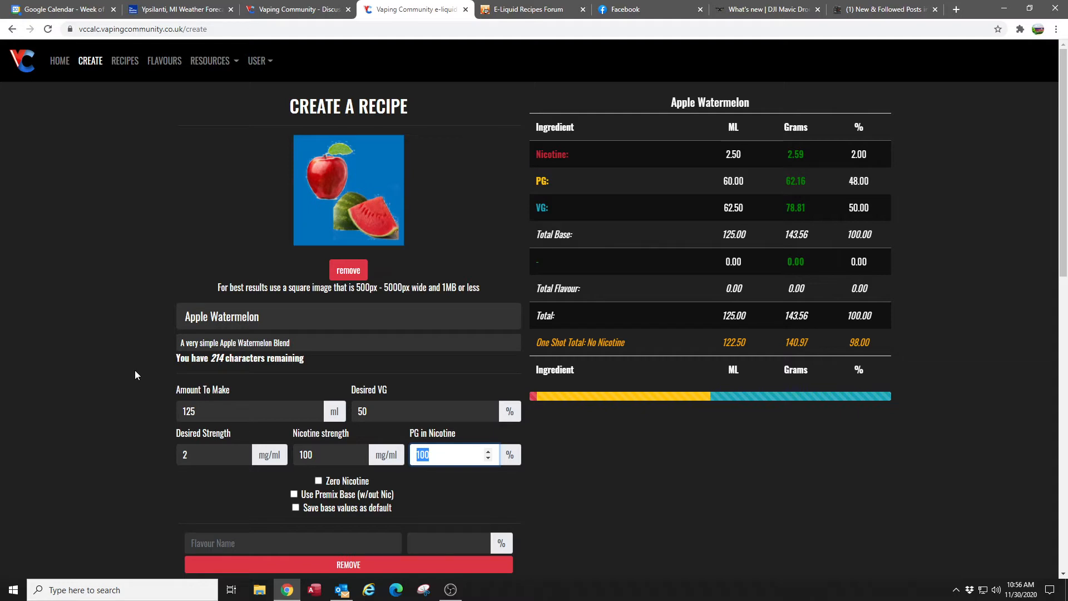
click(379, 410)
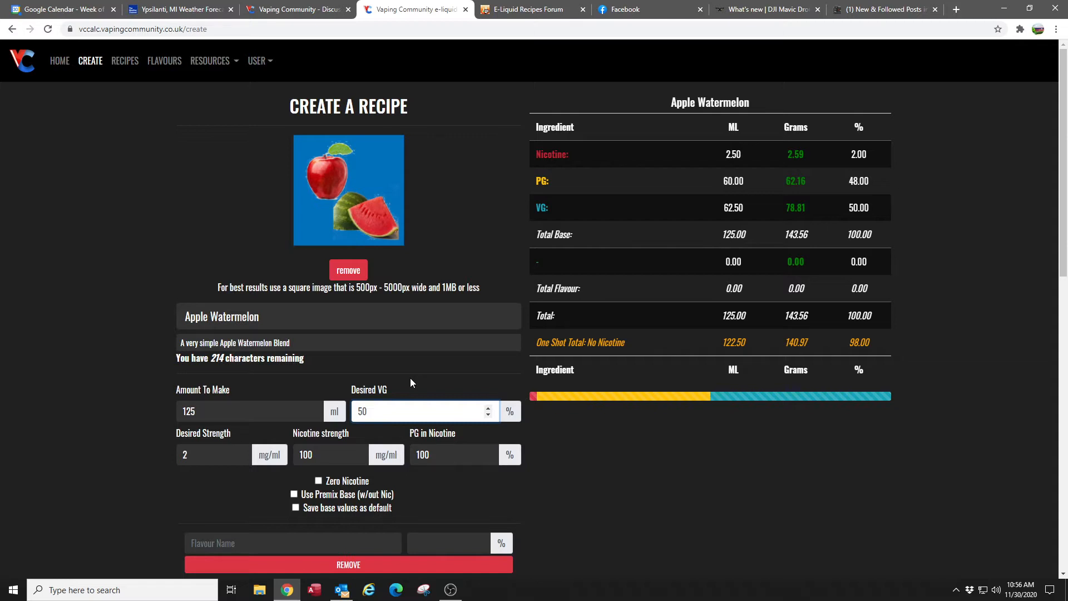
- Try the Zero Nicotine option on the recipe and switch it back off
scroll(410, 378, down, 2)
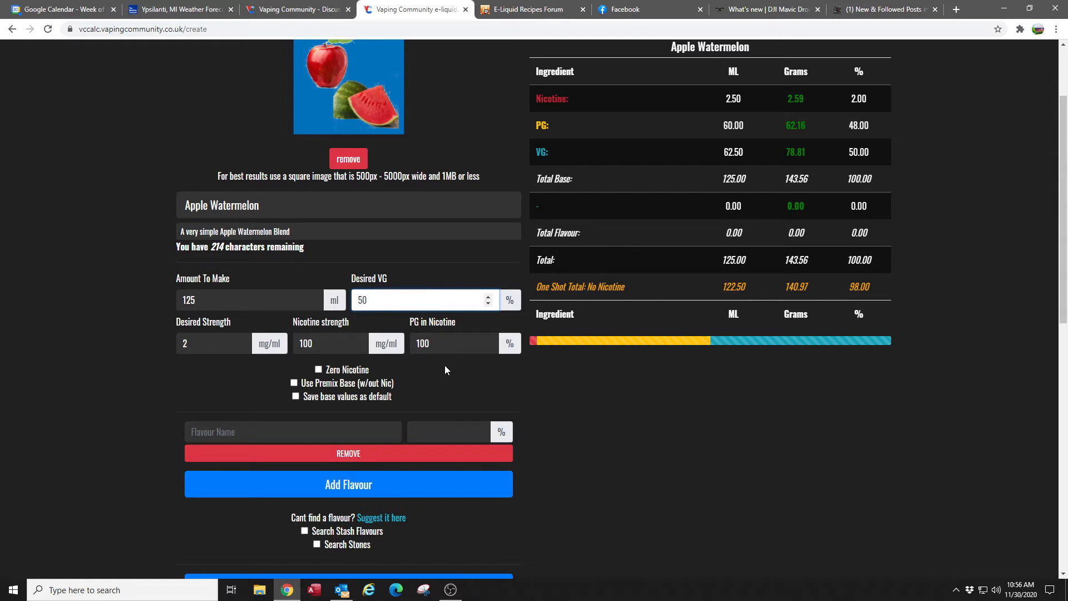
click(319, 371)
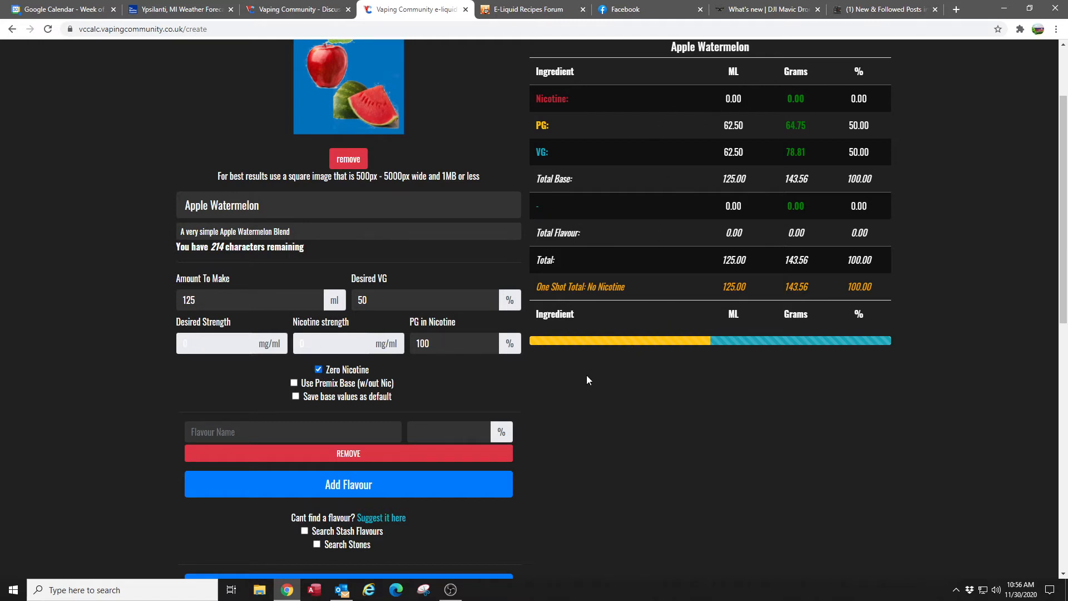
click(319, 370)
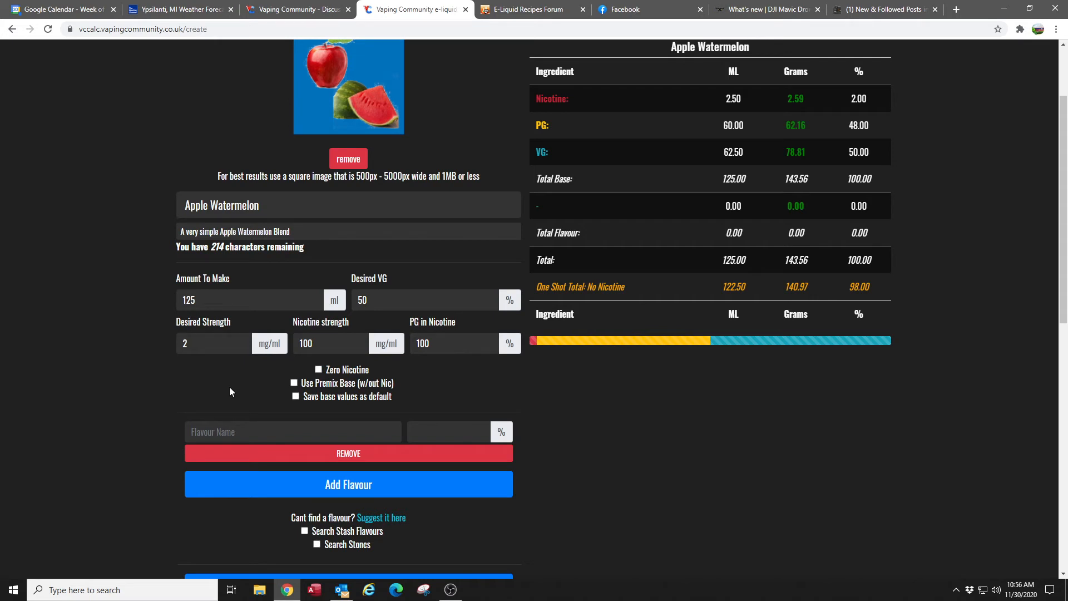
- Try a 60vg/40pg premix base without nicotine and switch the premix option back off
click(293, 383)
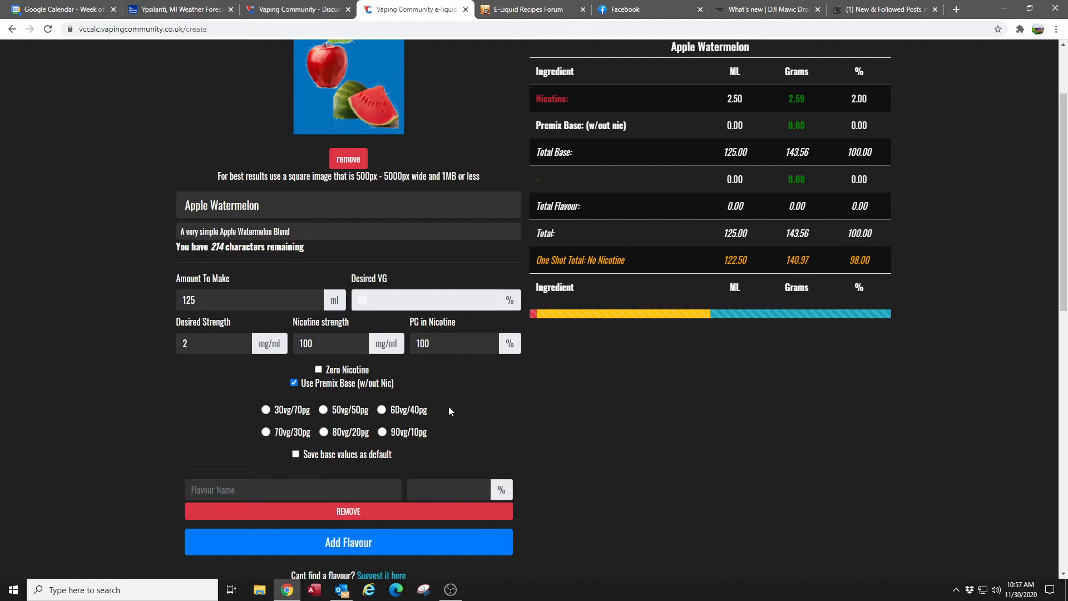
click(383, 410)
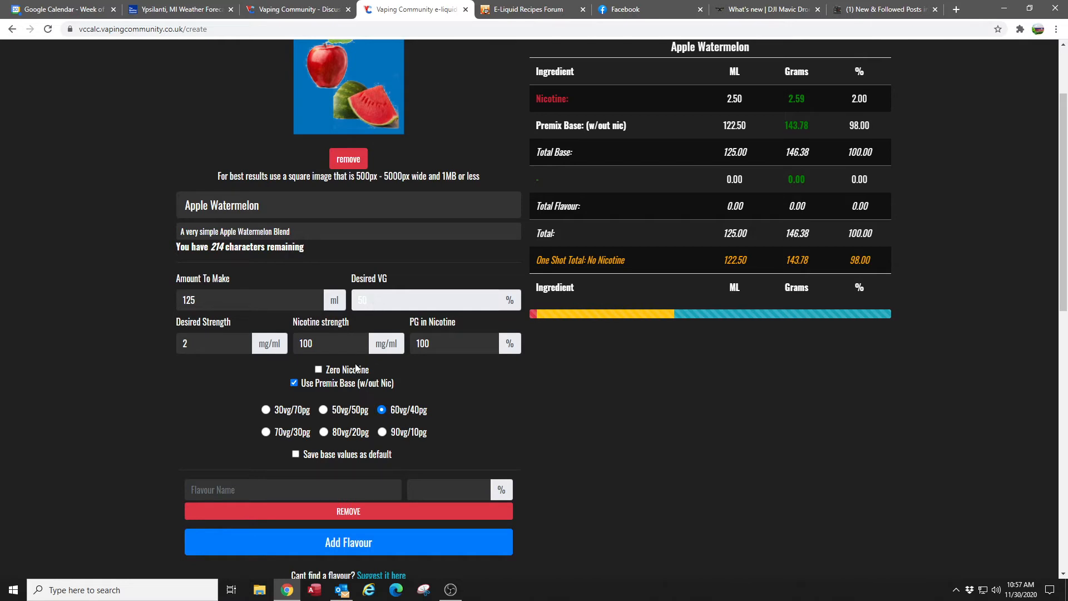
click(294, 383)
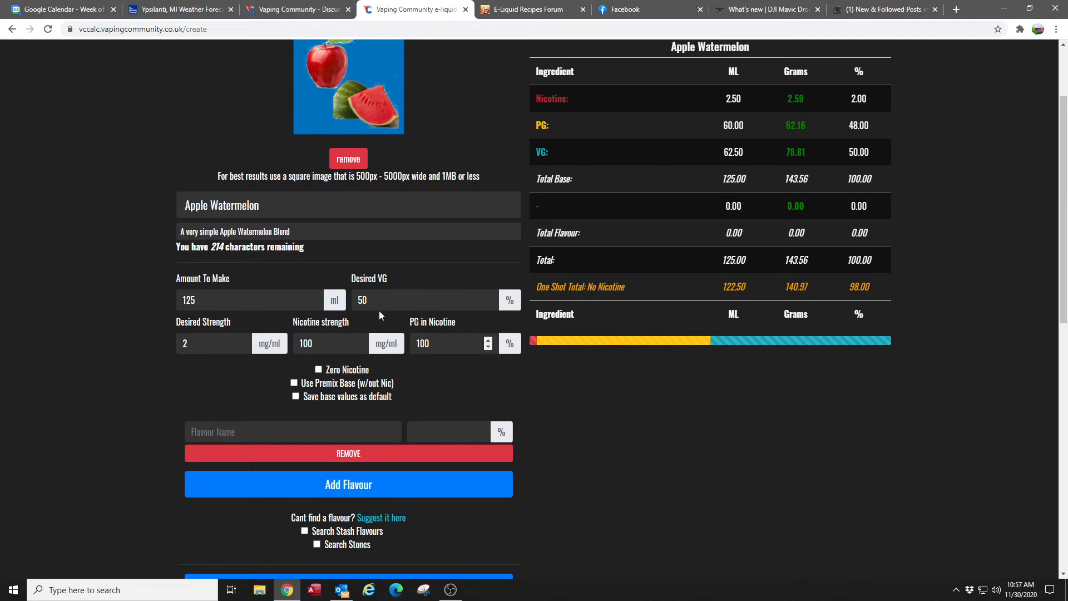
- Enable saving the base values as default
click(295, 398)
- Enter "My Groovy Flavor" as a custom name for the first flavour
click(312, 436)
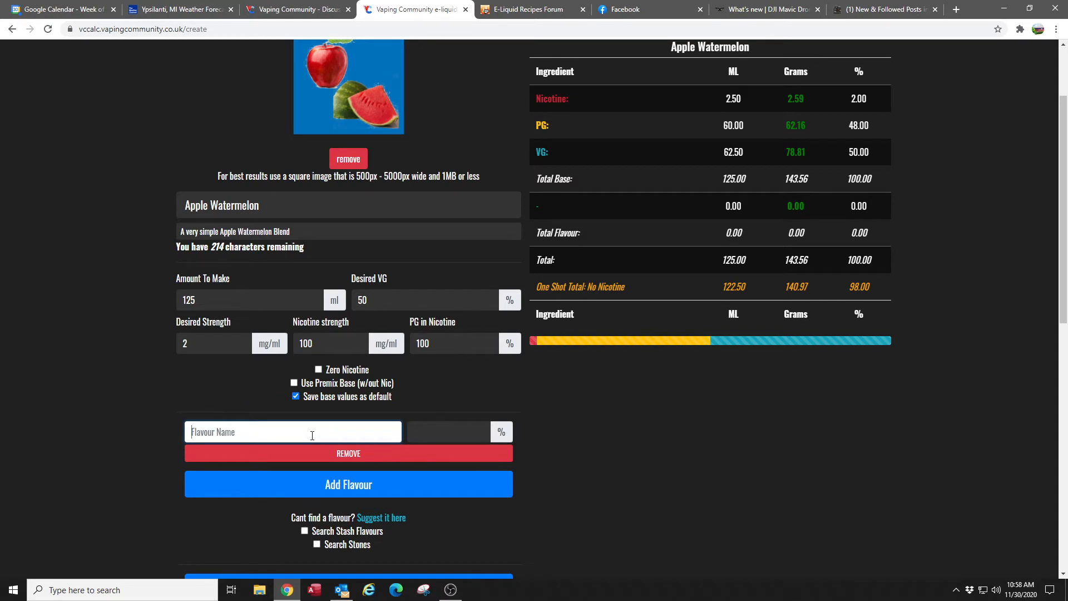
text(My )
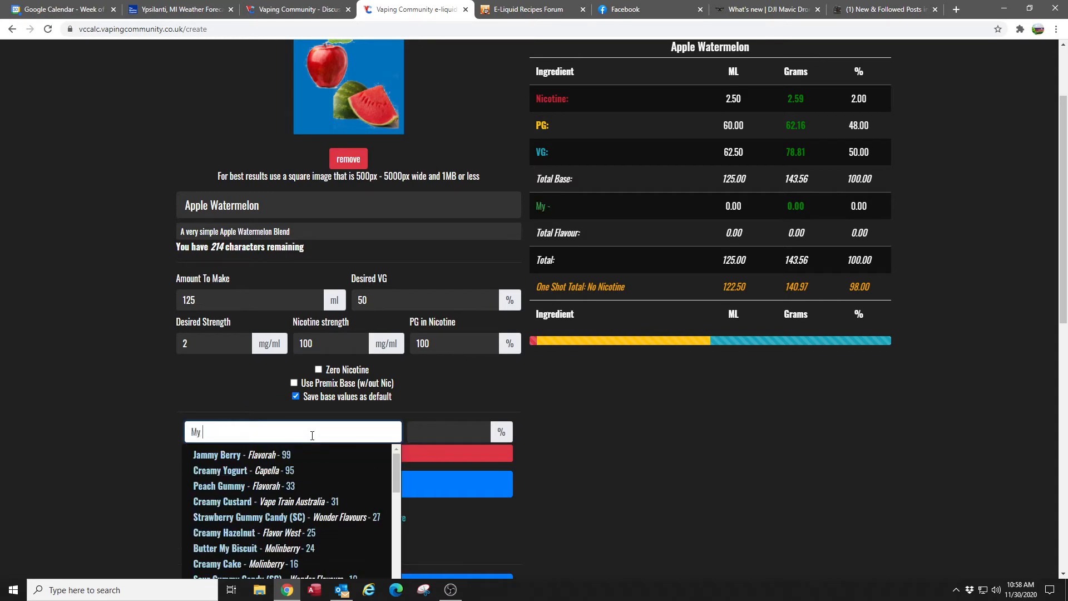
text(Groovy )
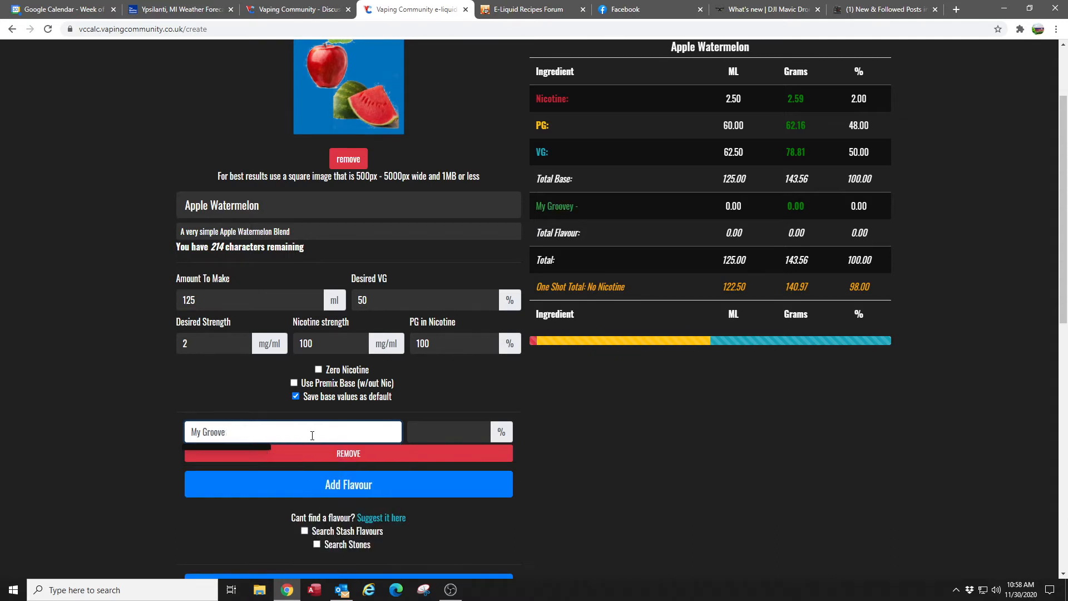
text(Flavor)
key(Tab)
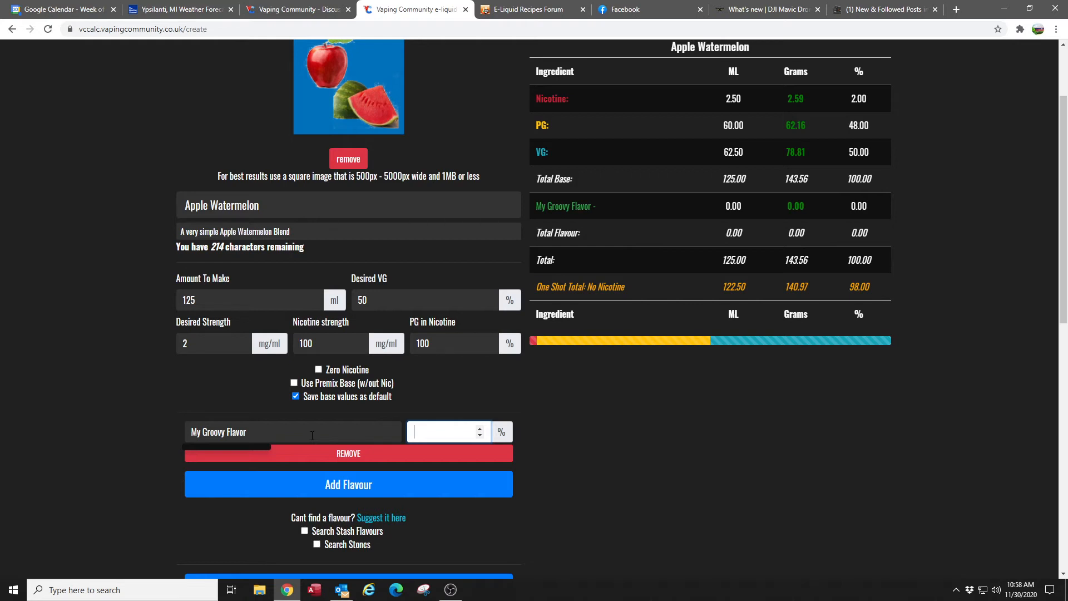
- Replace the first flavour's name with Fuji Apple by Flavour Art, found by searching "apple", and set its percentage to 3%
click(251, 432)
drag(250, 432, 125, 433)
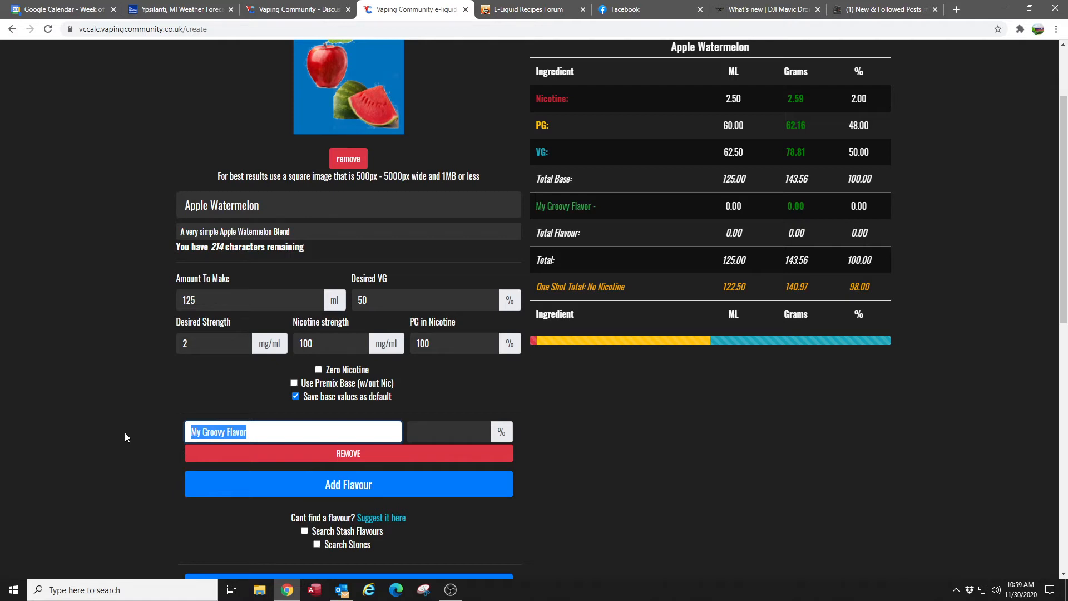
text(apple)
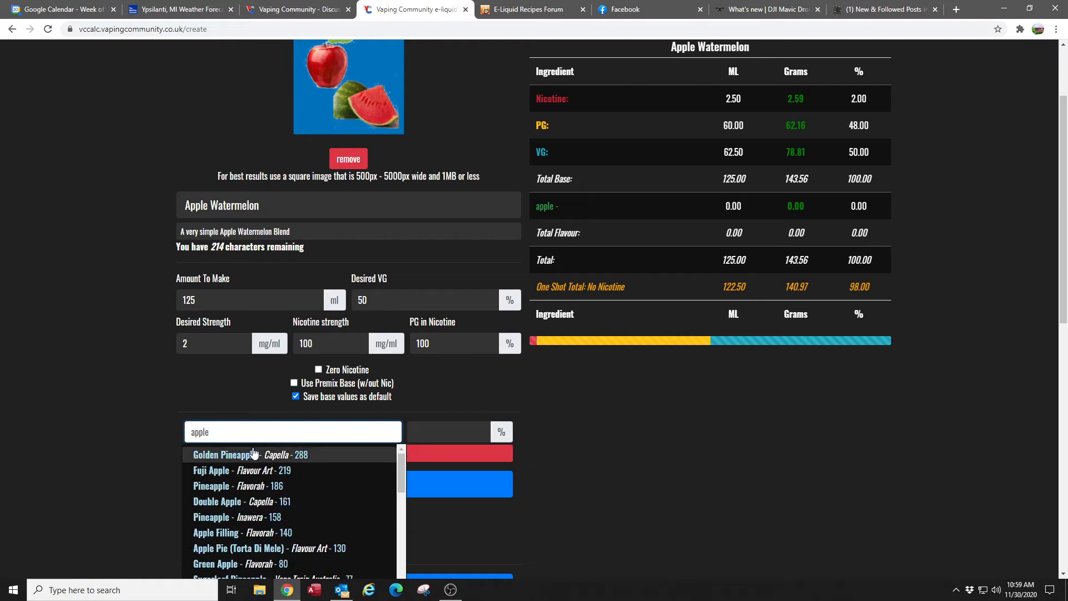
click(228, 472)
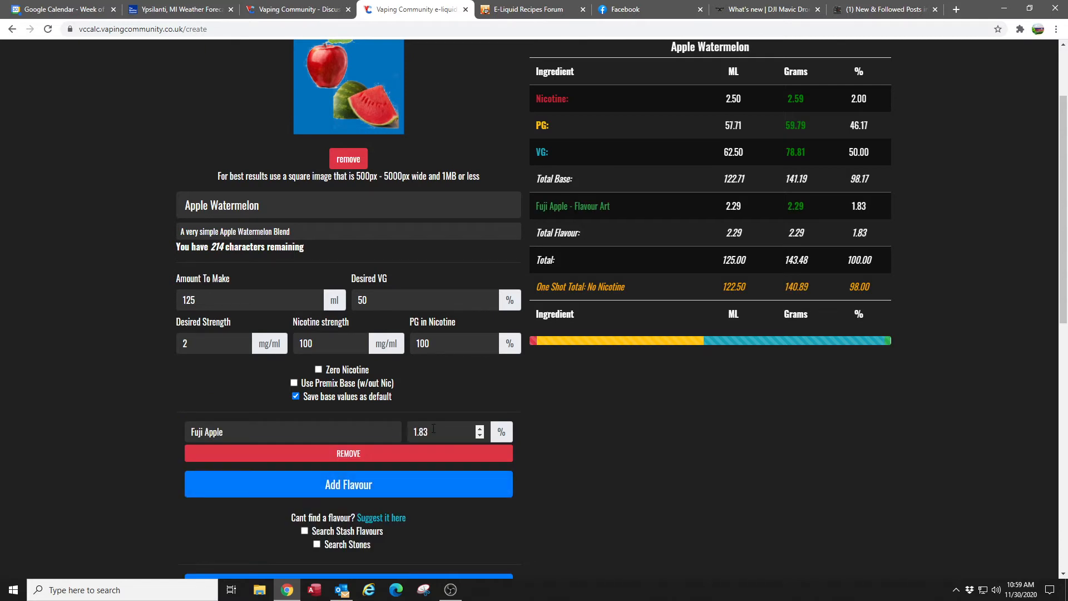
drag(430, 431, 399, 436)
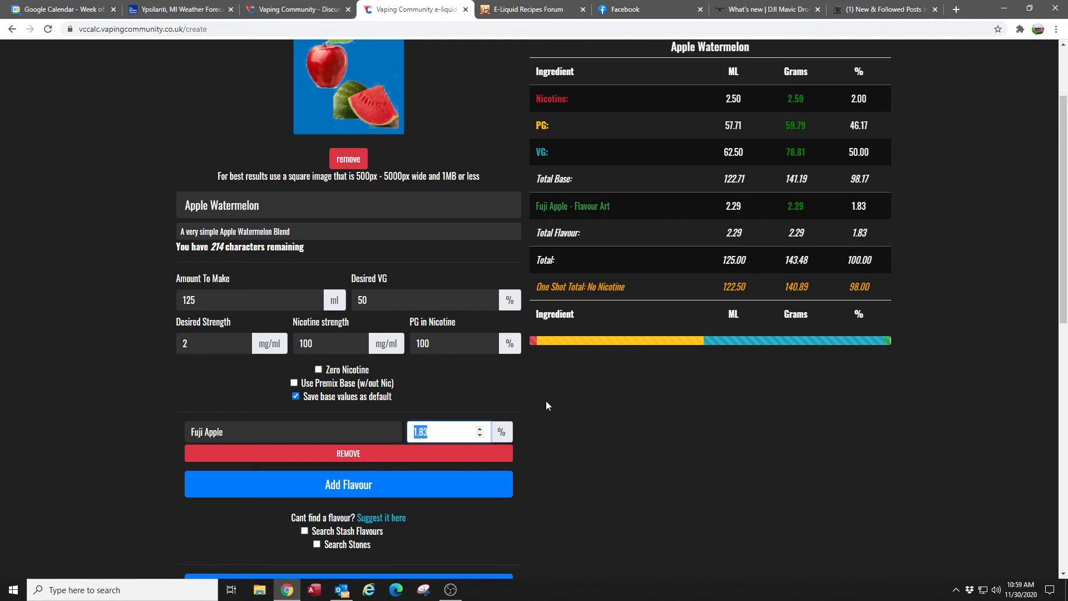
text(3)
key(Tab)
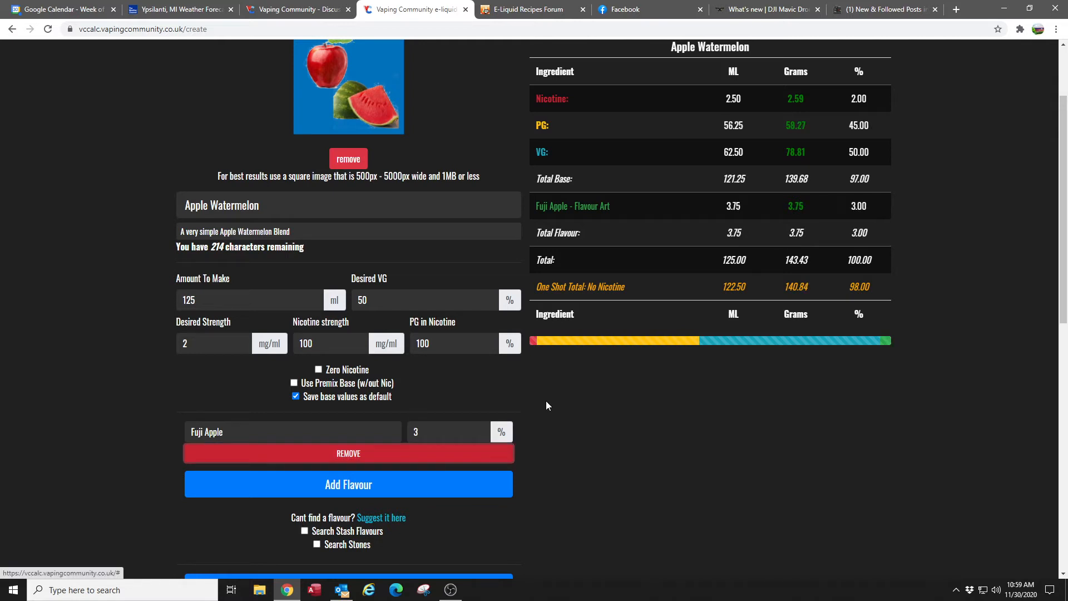
- Add Watermelon (Red Summer) by Flavour Art as the second flavour, found by searching "Watermelon"
click(340, 492)
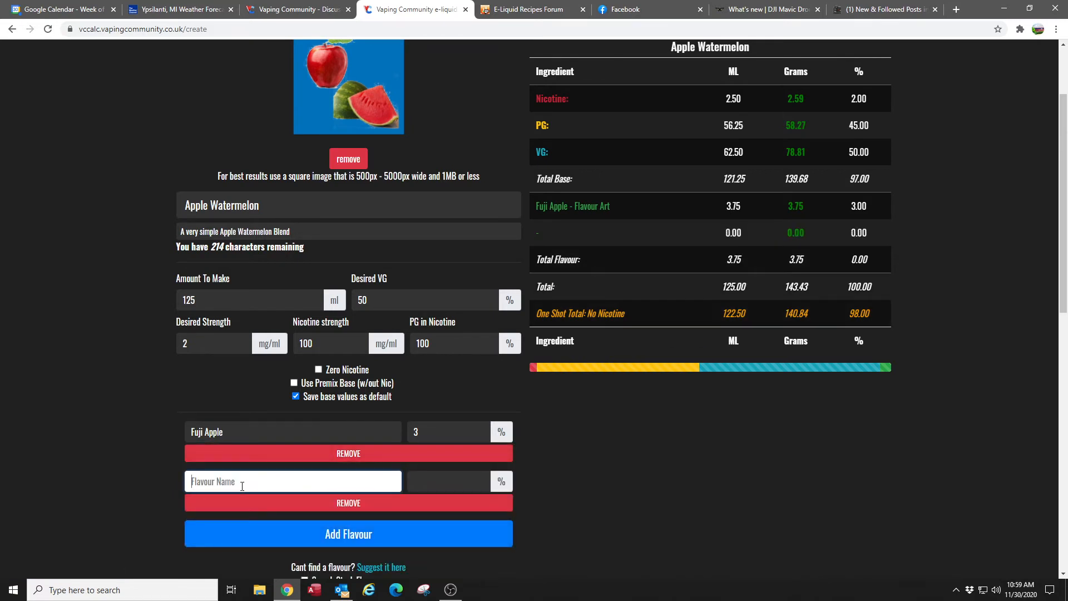
text(Watermeln)
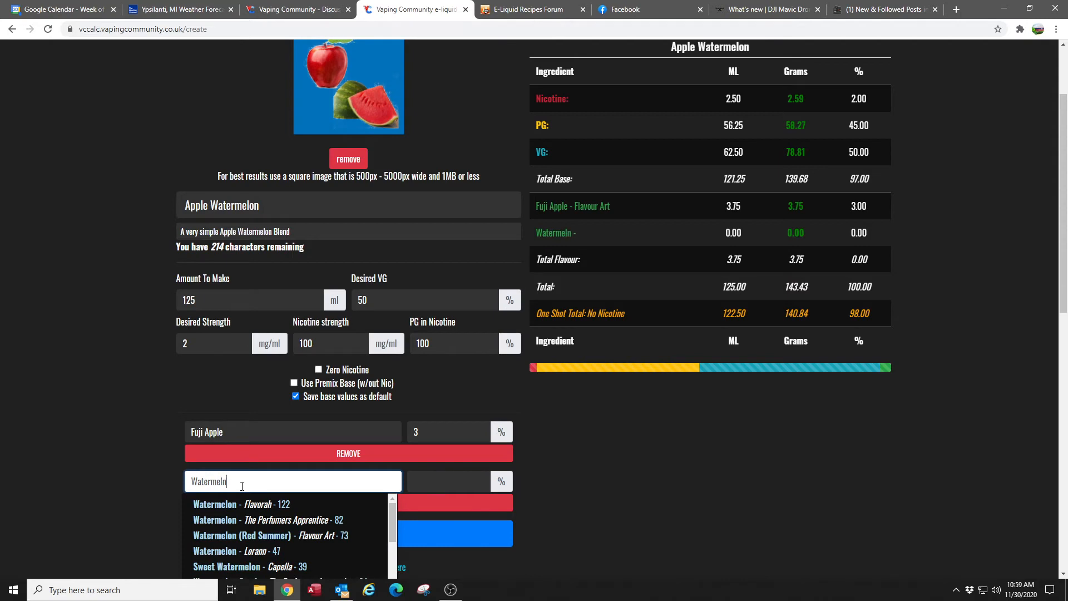
key(BackSpace)
text(on)
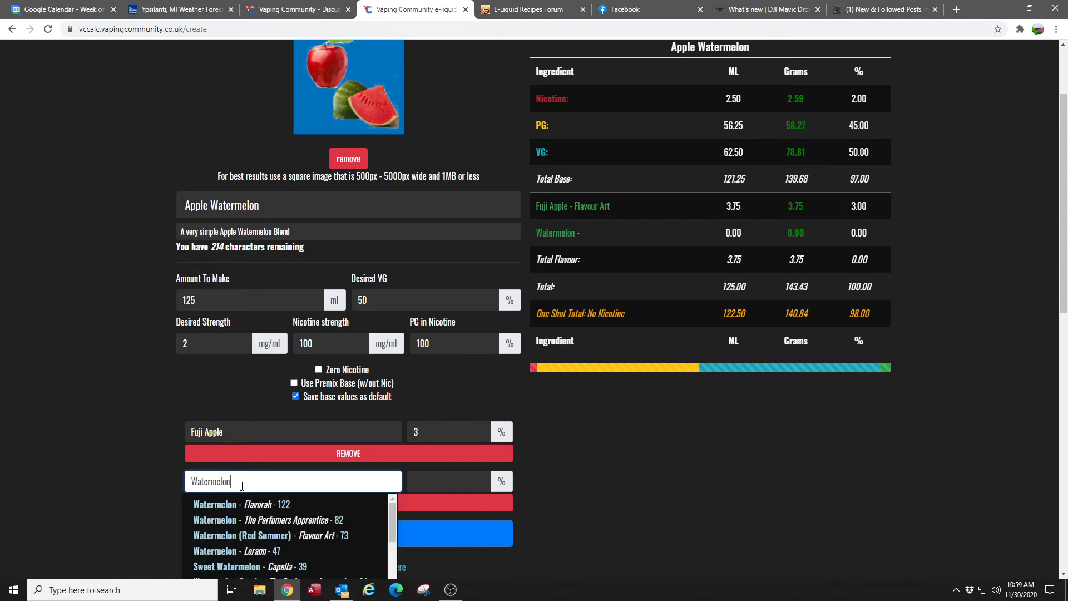
click(257, 536)
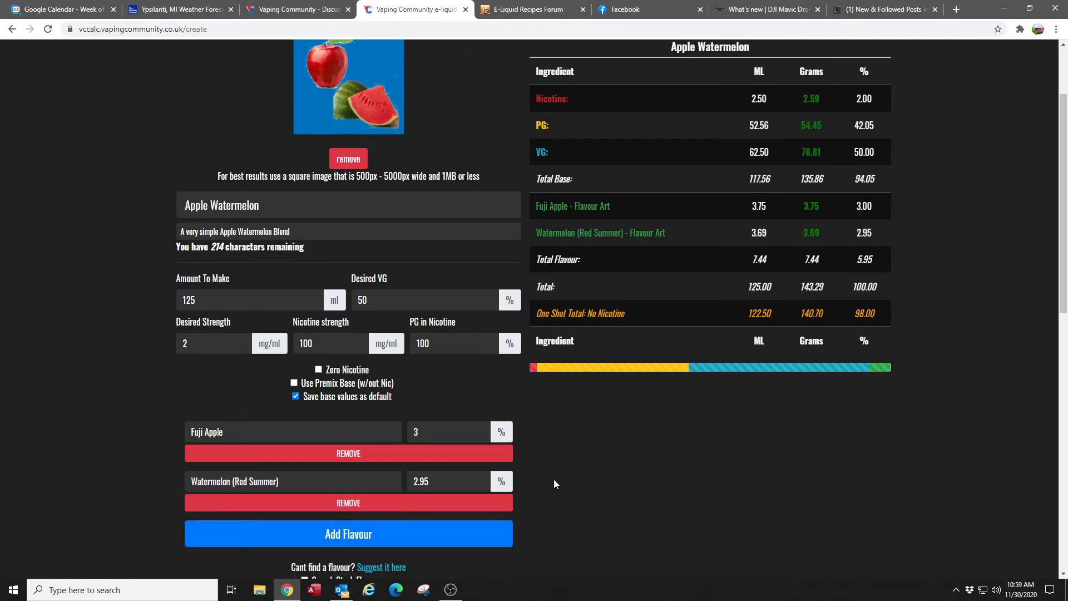
- Add Sucralose Sweetener by Vapable as the third flavour, found by searching "Sweetener"
scroll(555, 483, down, 1)
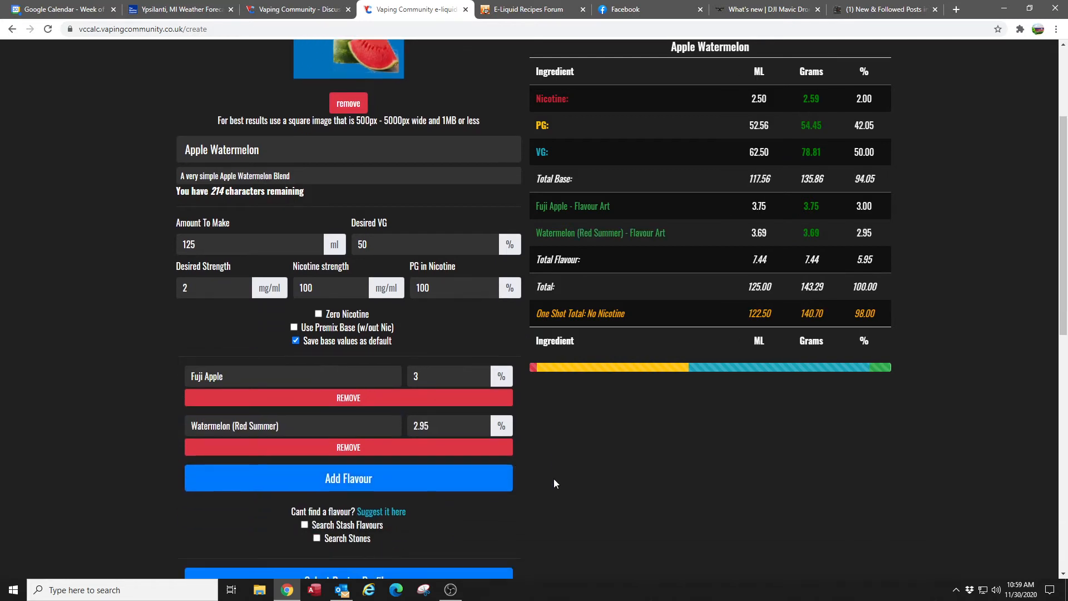
click(349, 483)
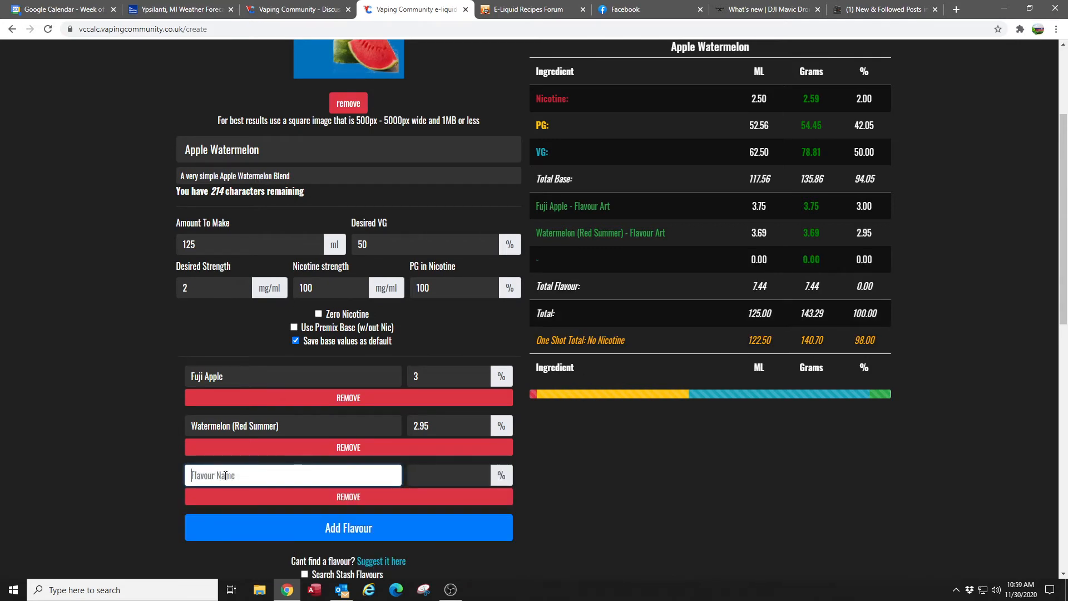
text(Swee)
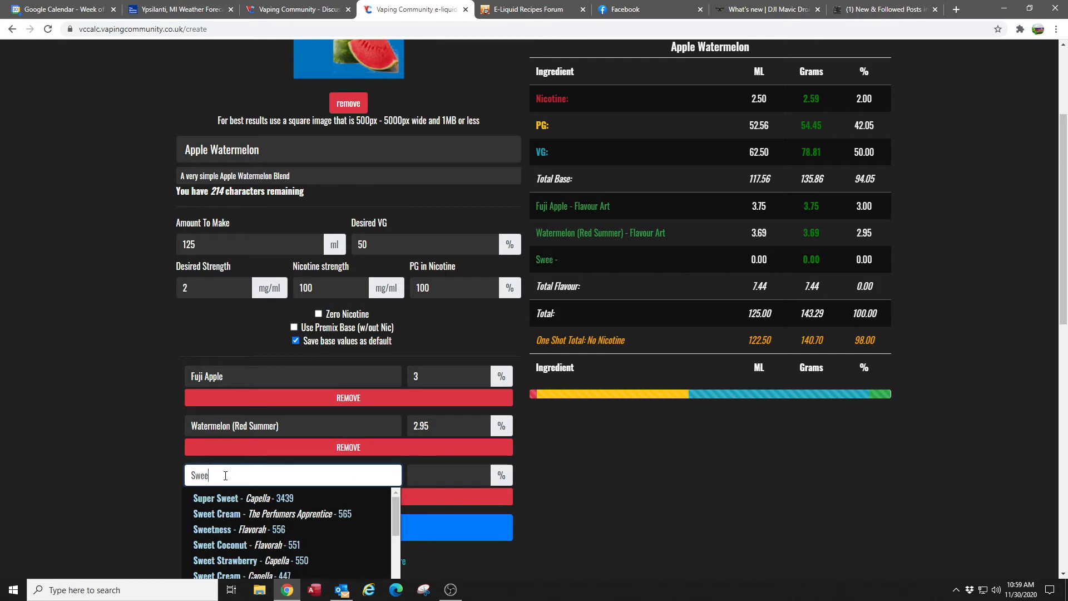
text(tener)
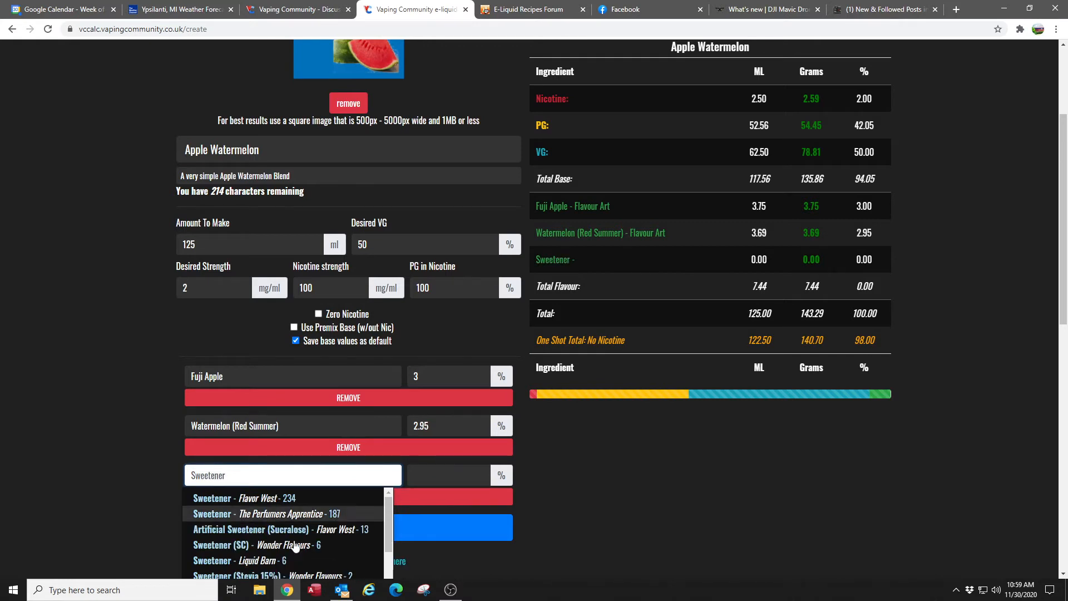
scroll(306, 548, down, 1)
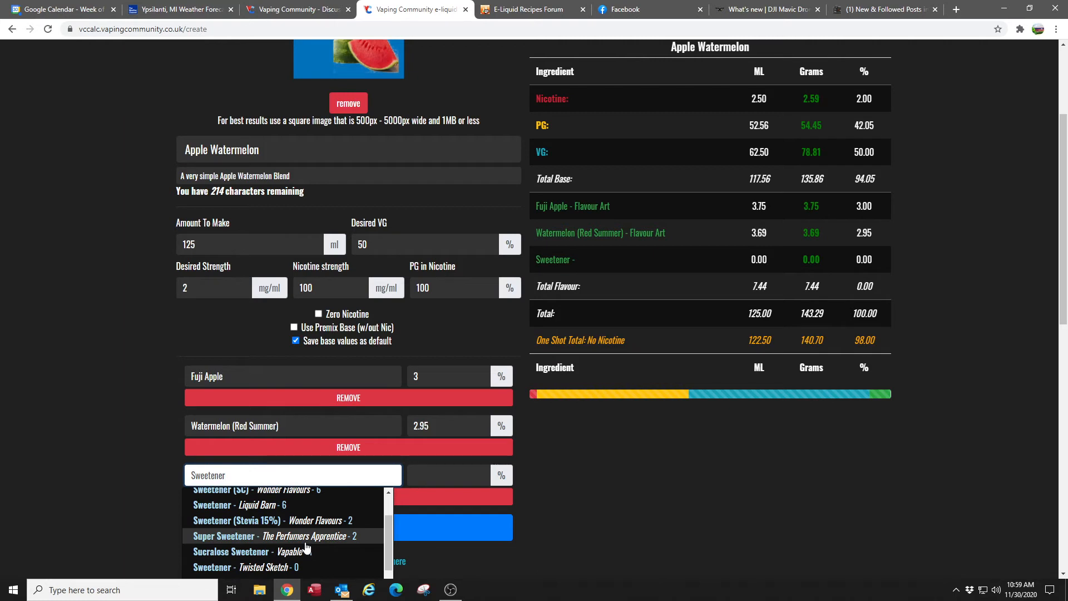
click(267, 552)
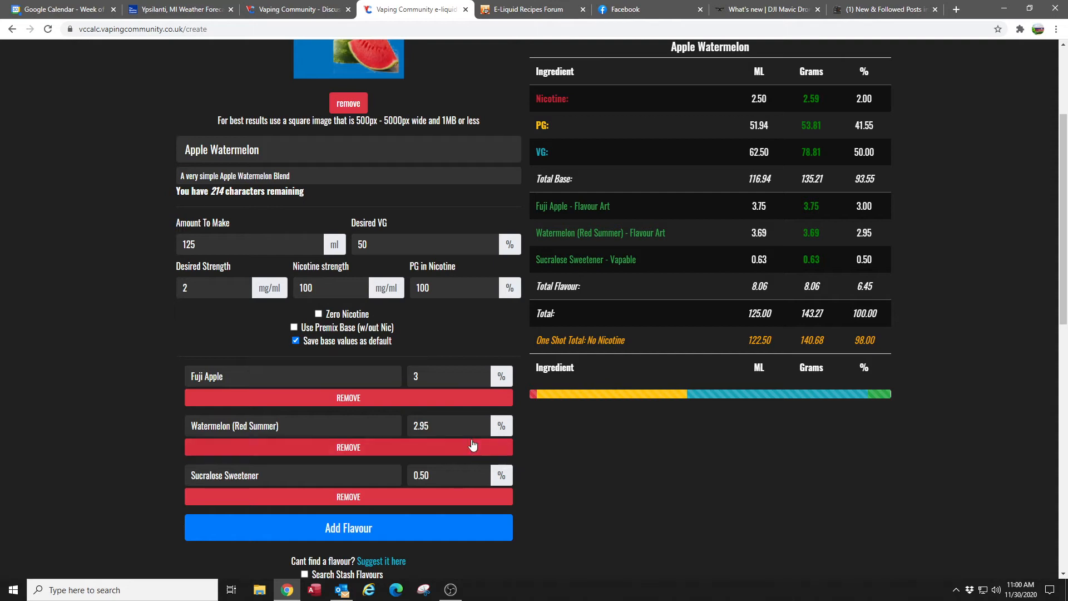
- Set the percentage of the Watermelon (Red Summer) flavour to 2%
click(439, 425)
drag(440, 425, 390, 428)
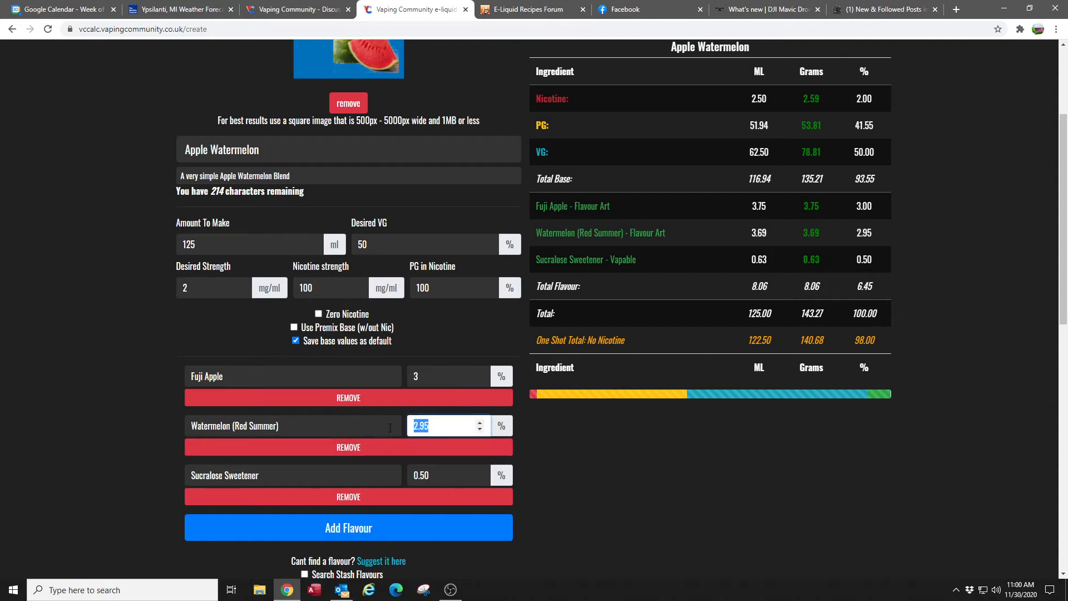
text(2)
key(Tab)
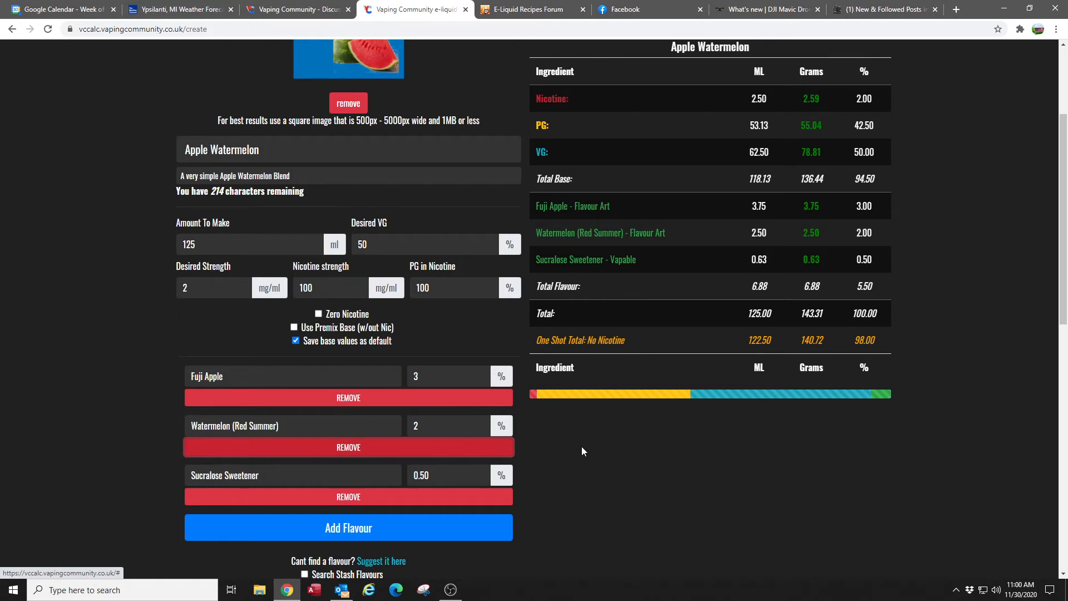
- Try a stash-only search for "s" in a new fourth flavour row, clear the entry and switch the stash search back off
scroll(582, 447, down, 1)
scroll(583, 447, down, 2)
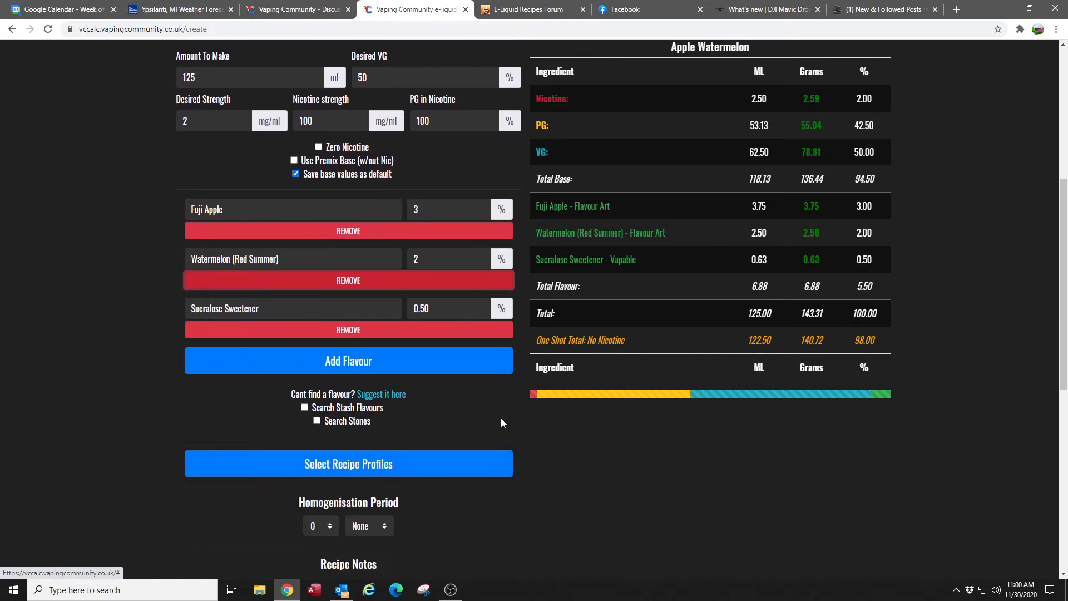
click(305, 408)
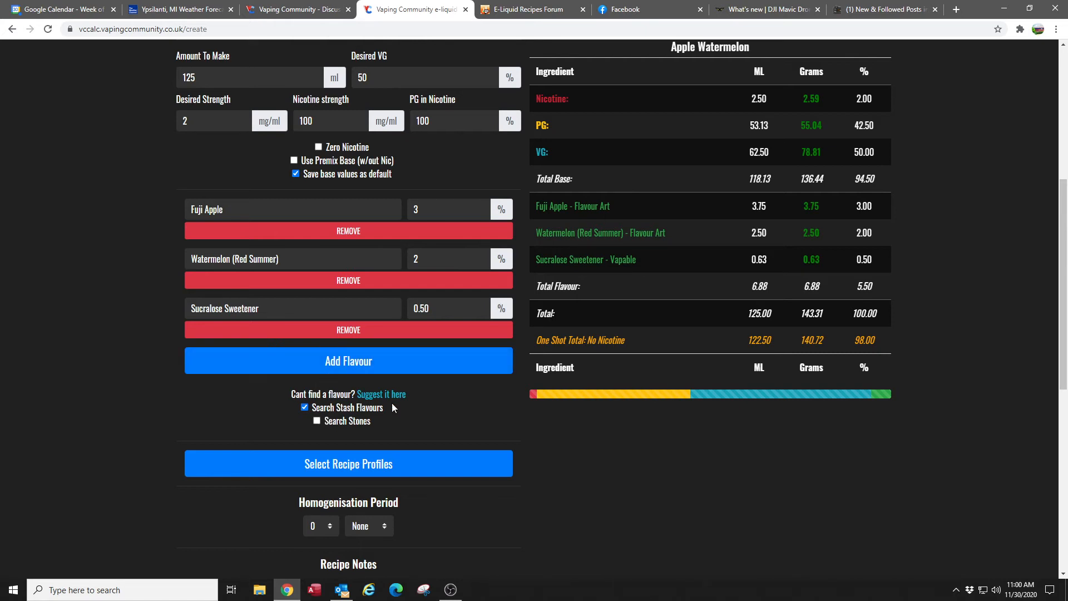
click(345, 361)
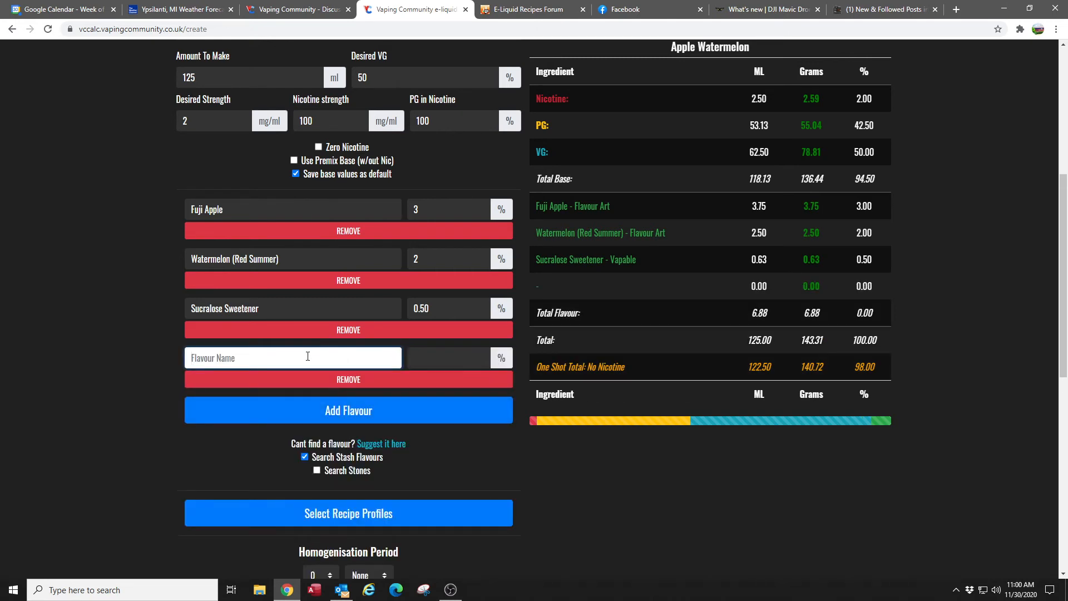
text(s)
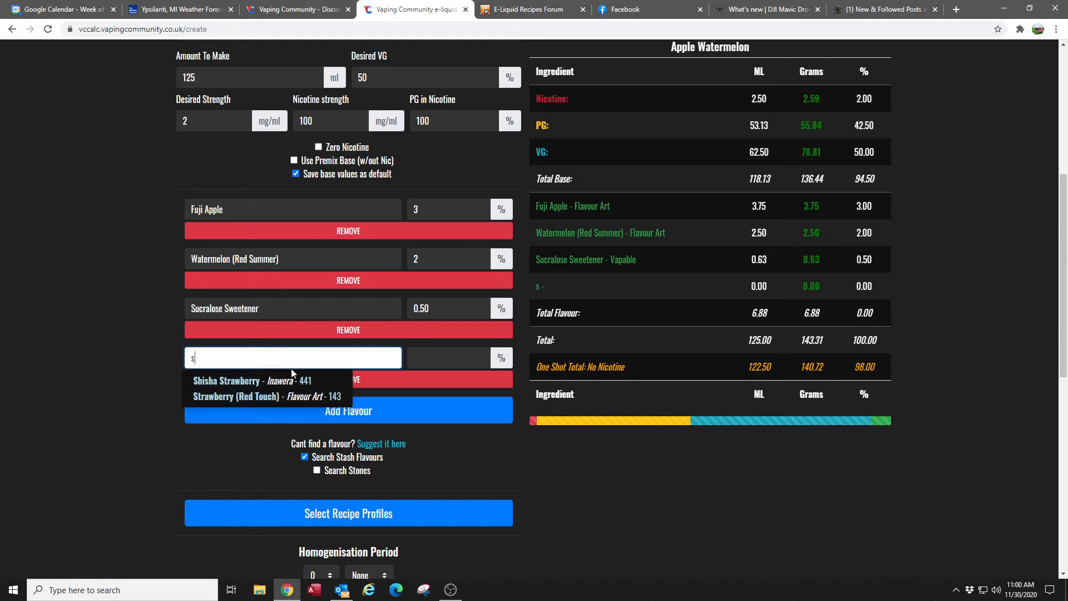
key(BackSpace)
click(145, 391)
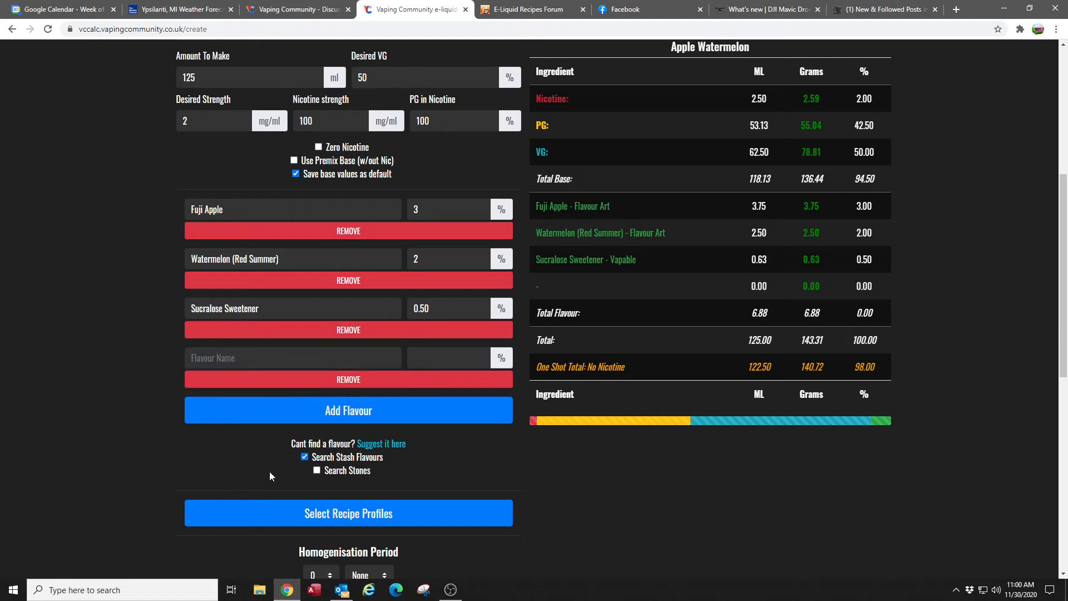
click(304, 457)
- Open the recipe profiles and mark the recipe as Fruity
scroll(559, 465, down, 1)
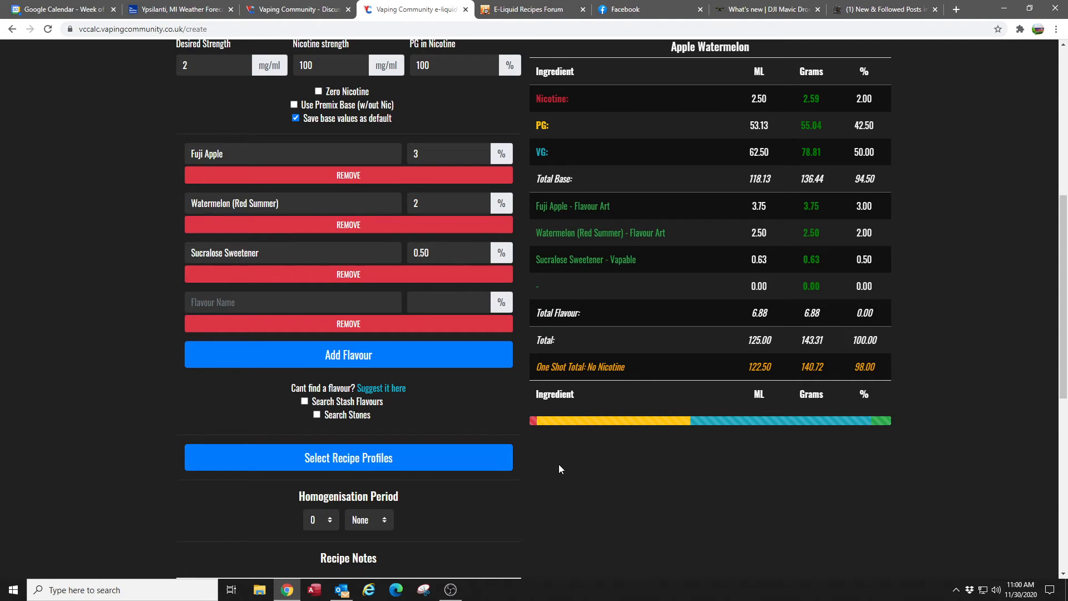
click(359, 462)
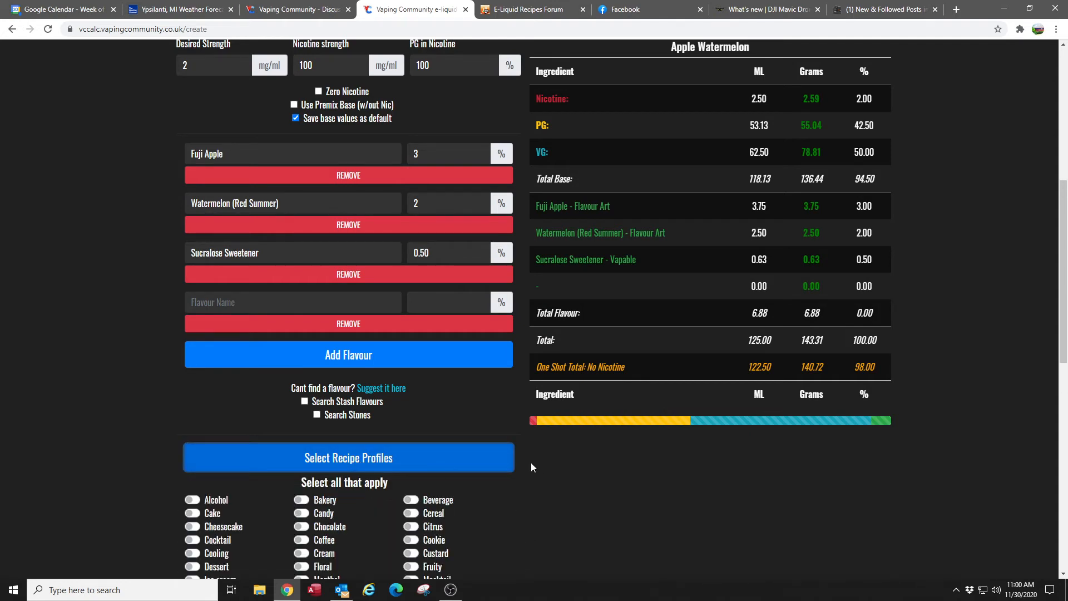
scroll(541, 462, down, 2)
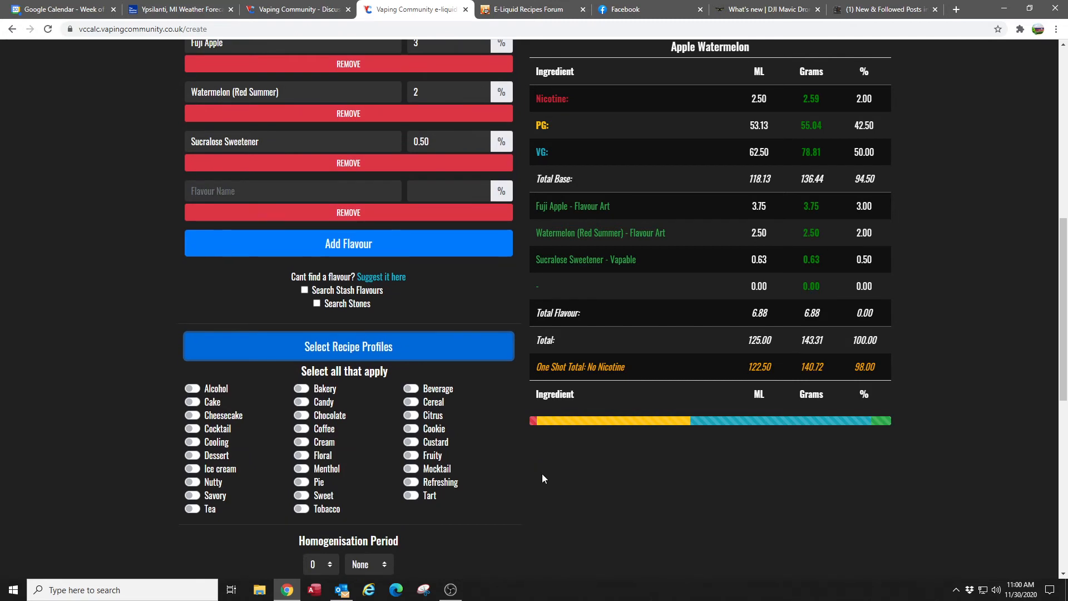
click(412, 456)
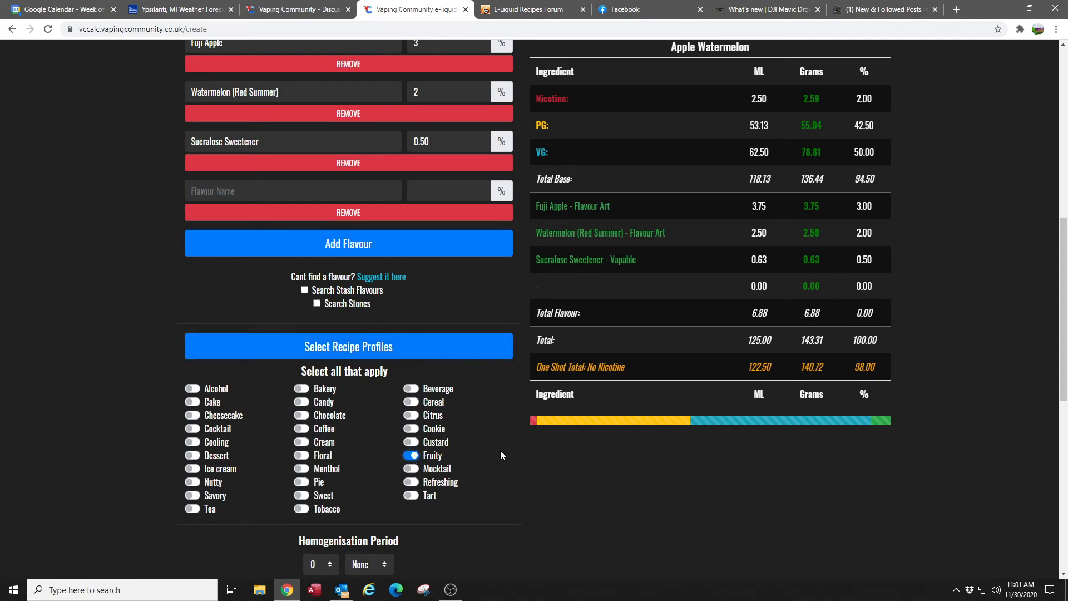
- Examine the number and unit choices for the homogenisation period without selecting any
scroll(501, 455, down, 1)
scroll(501, 456, down, 1)
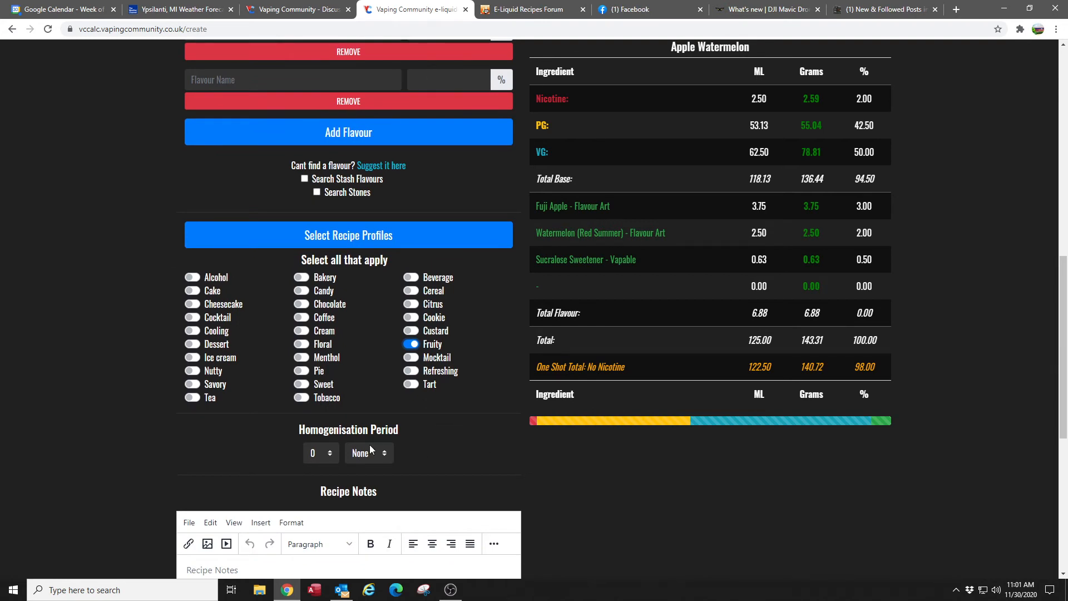
click(331, 456)
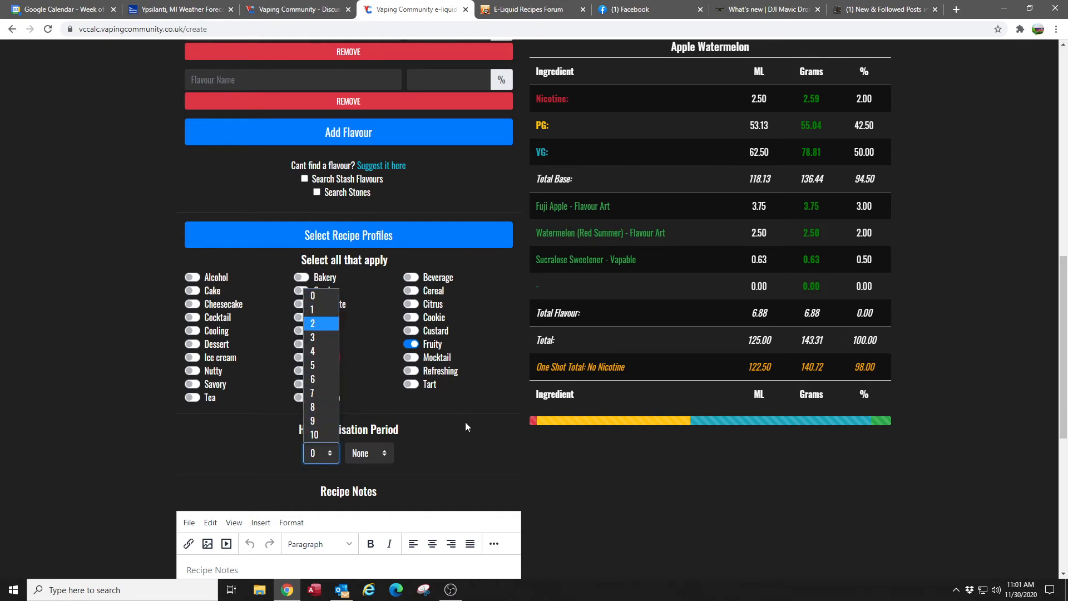
click(466, 473)
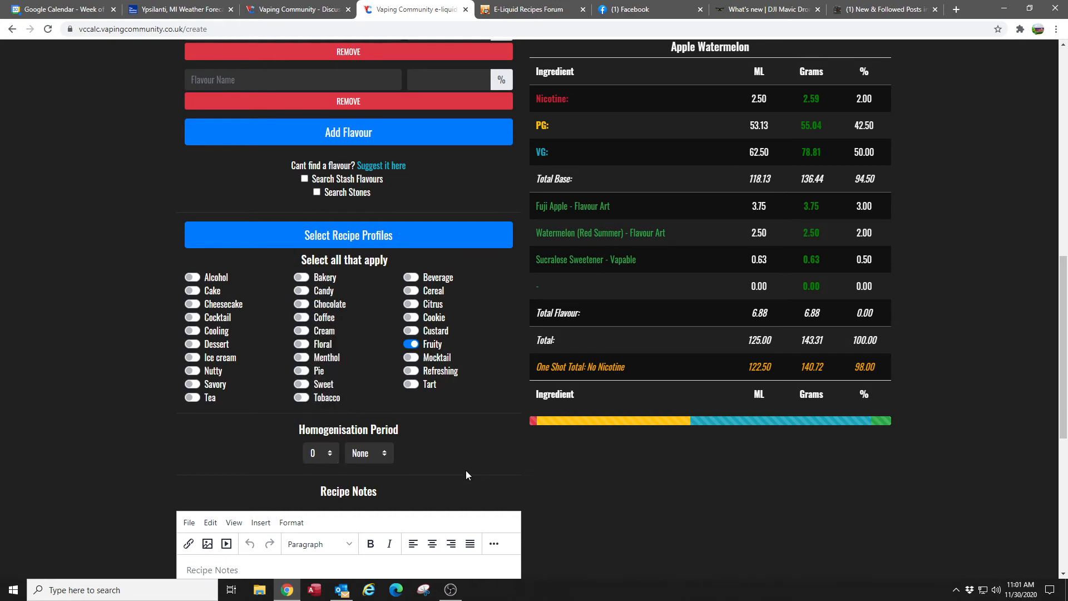
click(384, 456)
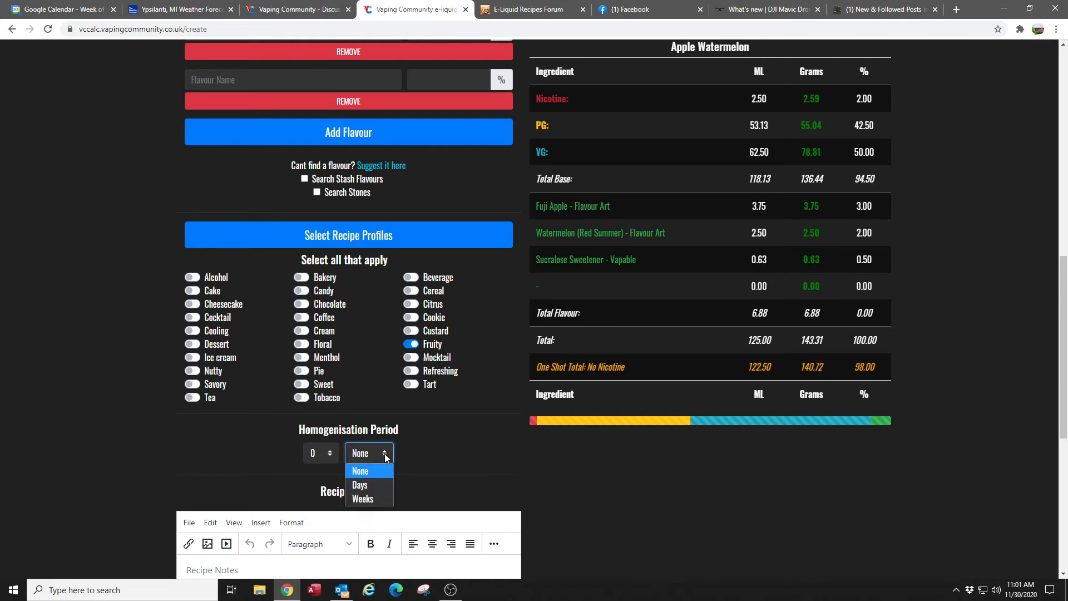
click(439, 452)
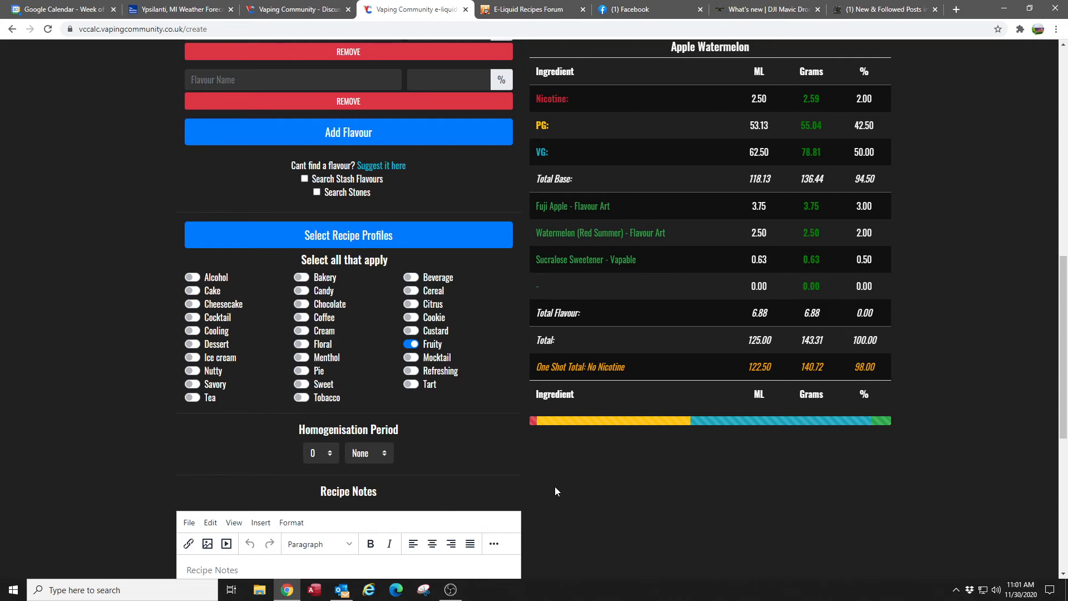
- Write "Just something I like. Mellow bend of Apple and Watermellon" in the recipe notes
scroll(556, 486, down, 3)
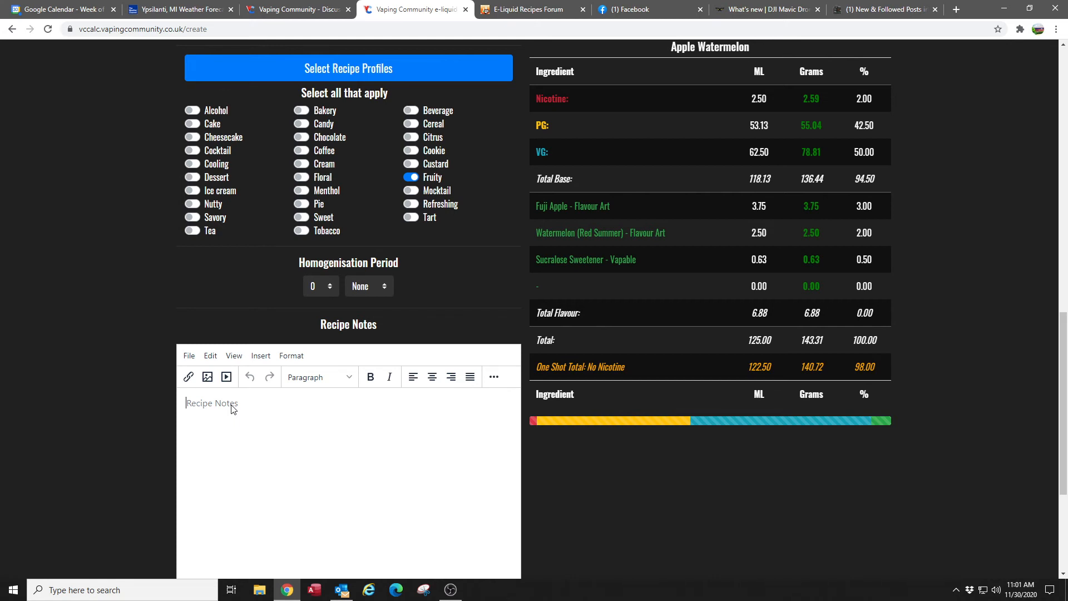
click(232, 408)
text(Just something I like .)
key(BackSpace)
key(BackSpace)
text(.  Mellow)
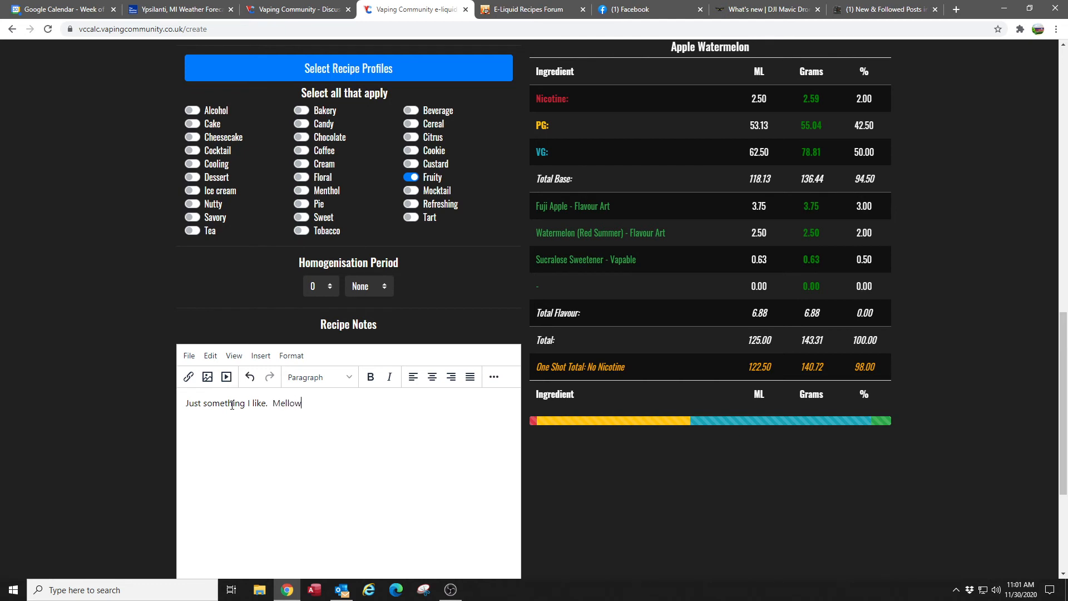
text( bend of Apple and Watterme)
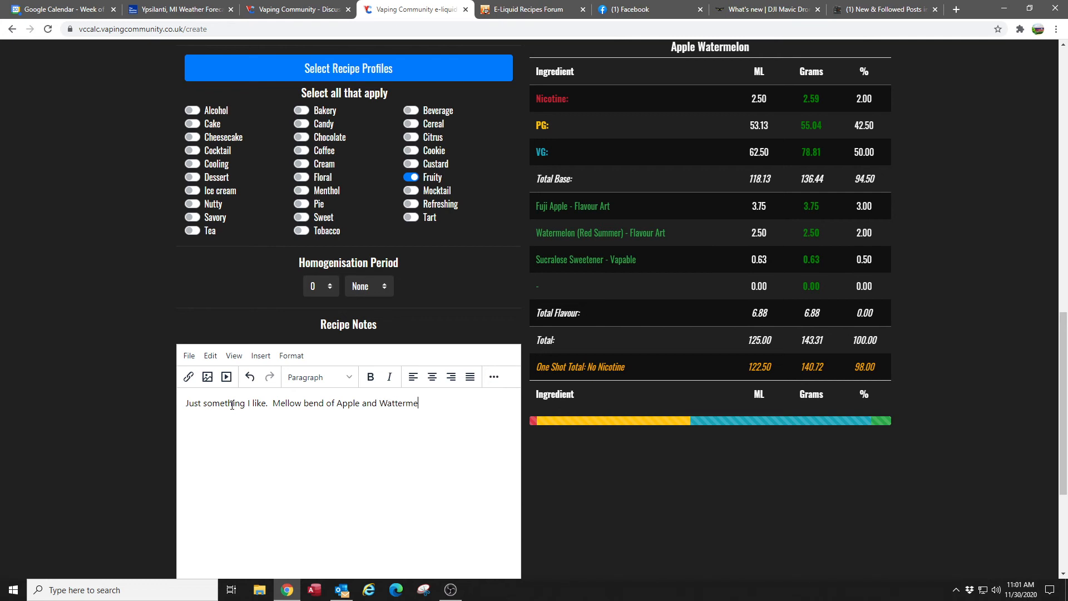
key(BackSpace)
key(BackSpace)
key(BackSpace)
key(BackSpace)
text(ermellon)
- View the forum topic for suggesting missing flavours and close it to return to the recipe
scroll(596, 453, down, 2)
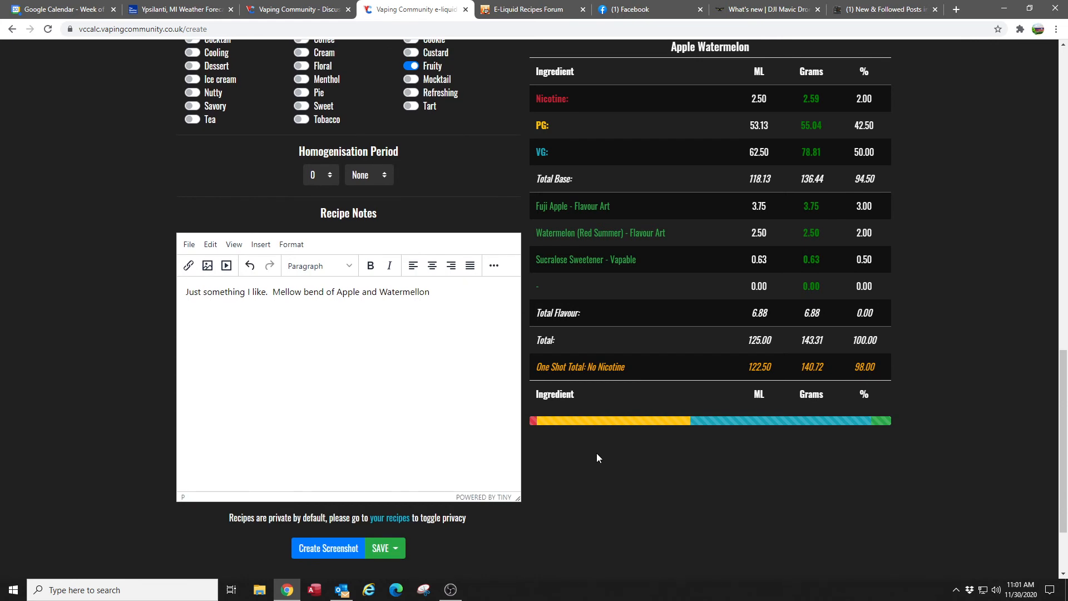
scroll(597, 453, down, 1)
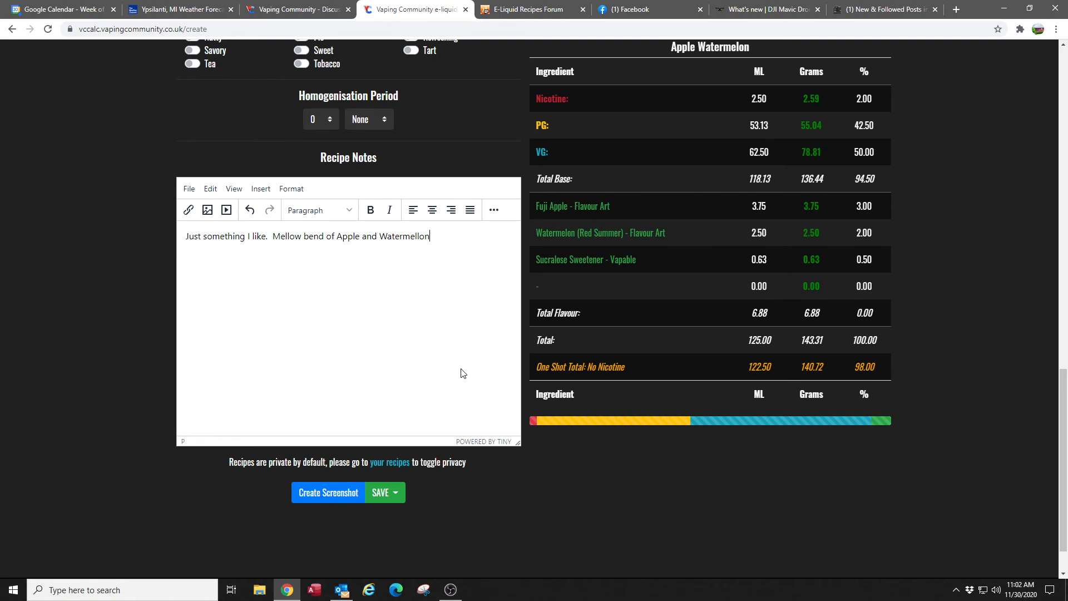
scroll(461, 372, up, 6)
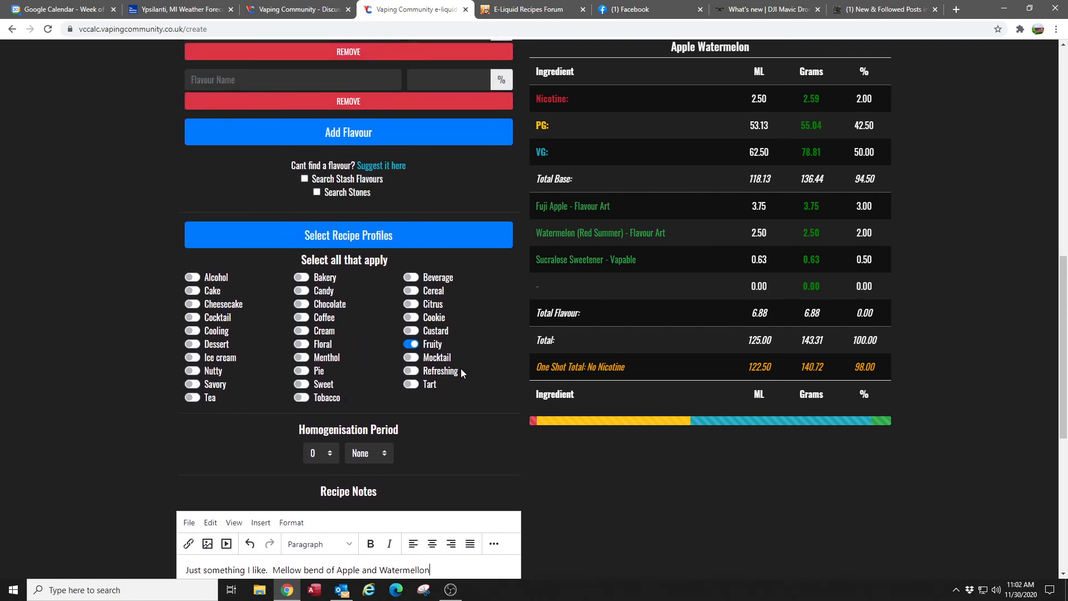
scroll(461, 370, up, 2)
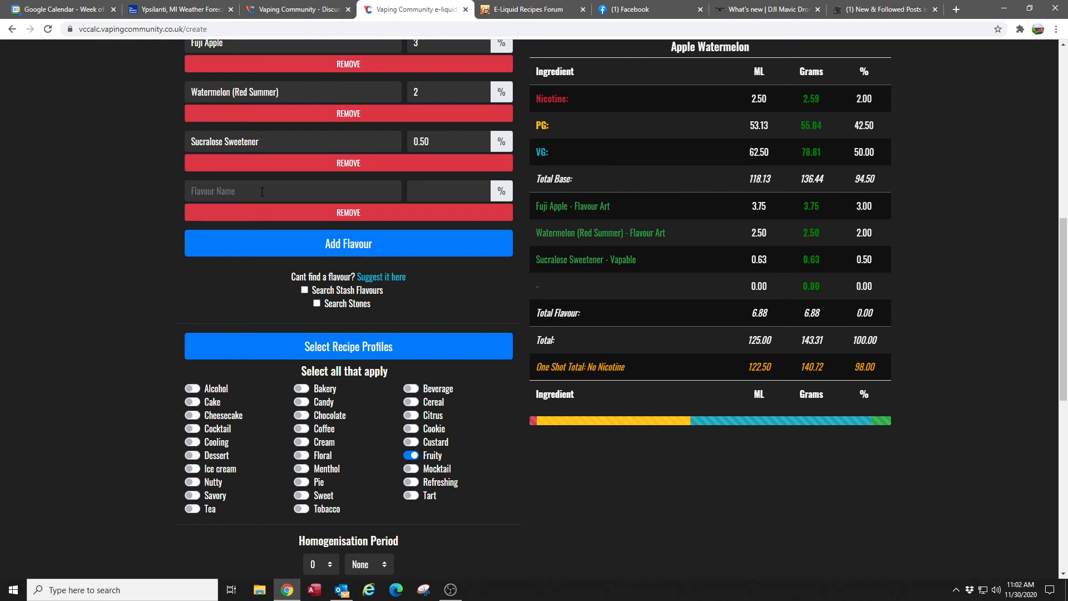
click(378, 278)
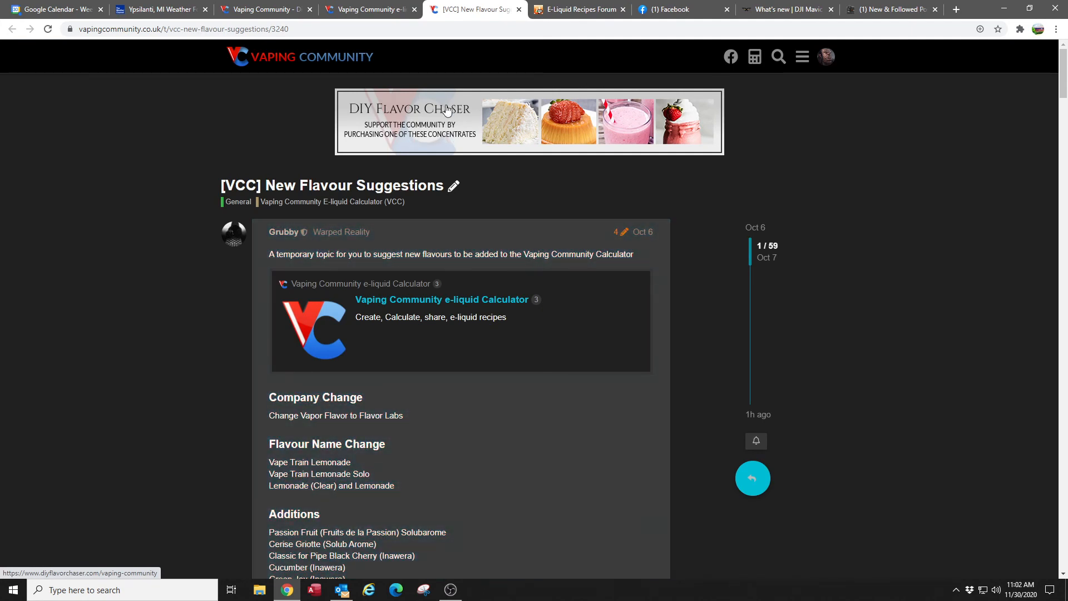
click(520, 11)
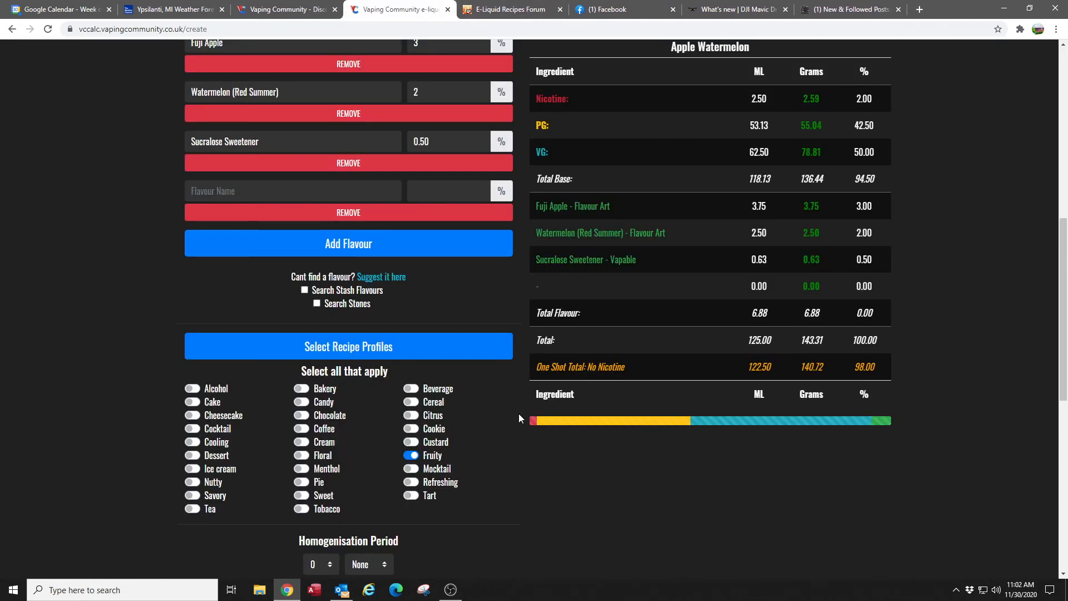
- Save the Apple Watermelon recipe with the option that shows the saved recipe
scroll(498, 460, down, 9)
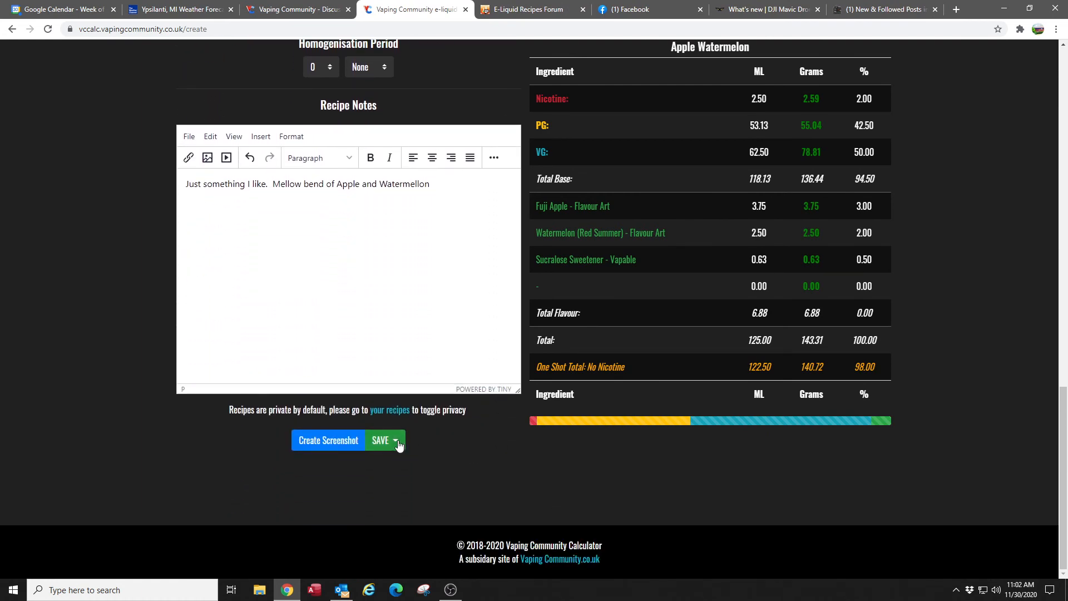
click(396, 443)
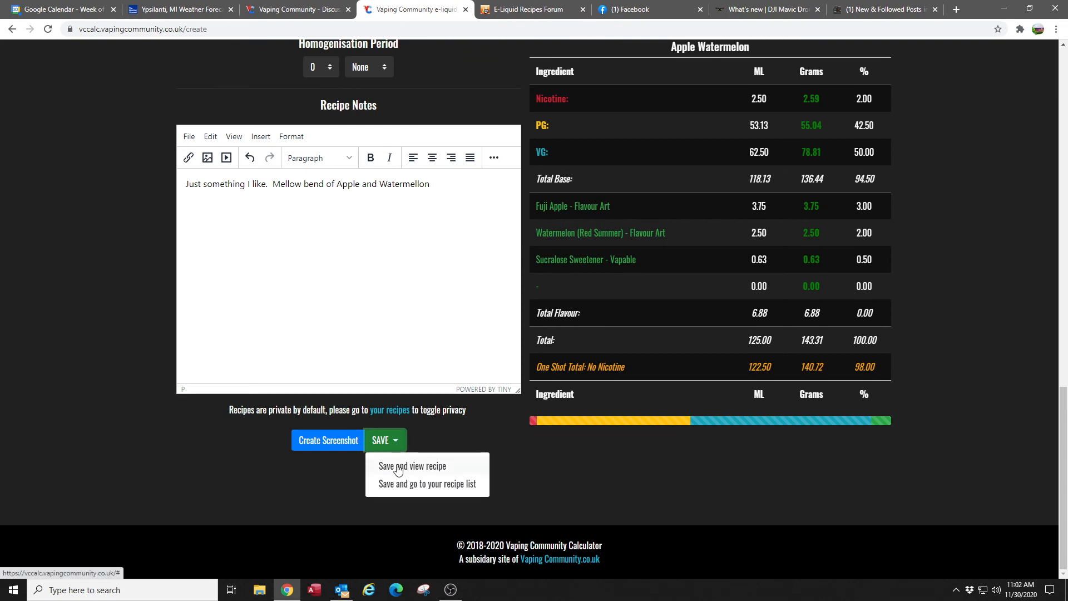
click(398, 467)
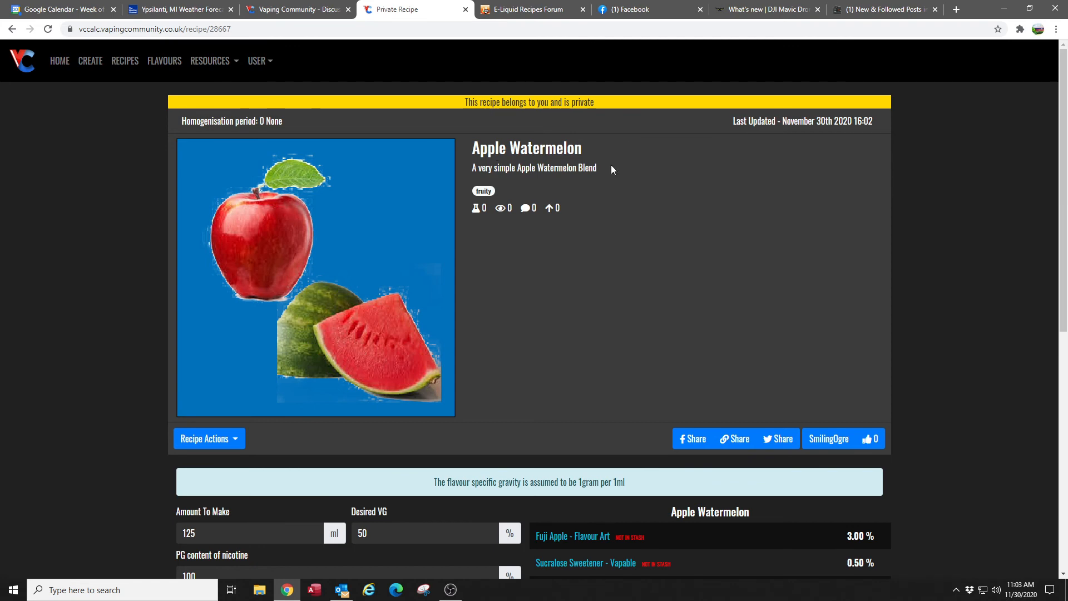
- Review the saved Apple Watermelon recipe and use Mix This to show its ingredient amounts in millilitres and grams
scroll(941, 134, down, 3)
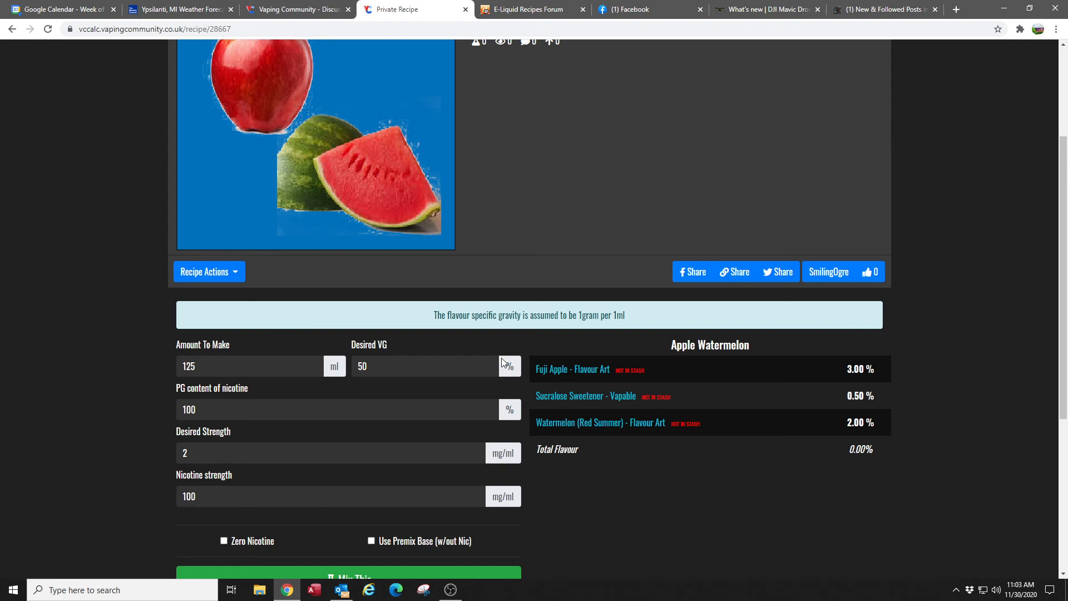
scroll(957, 270, down, 3)
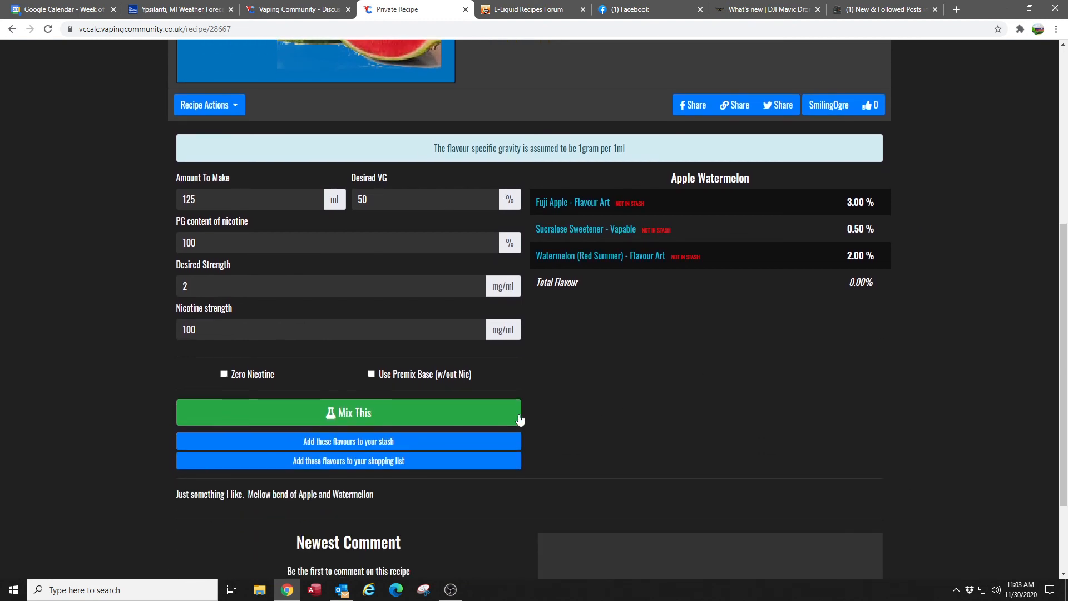
click(341, 416)
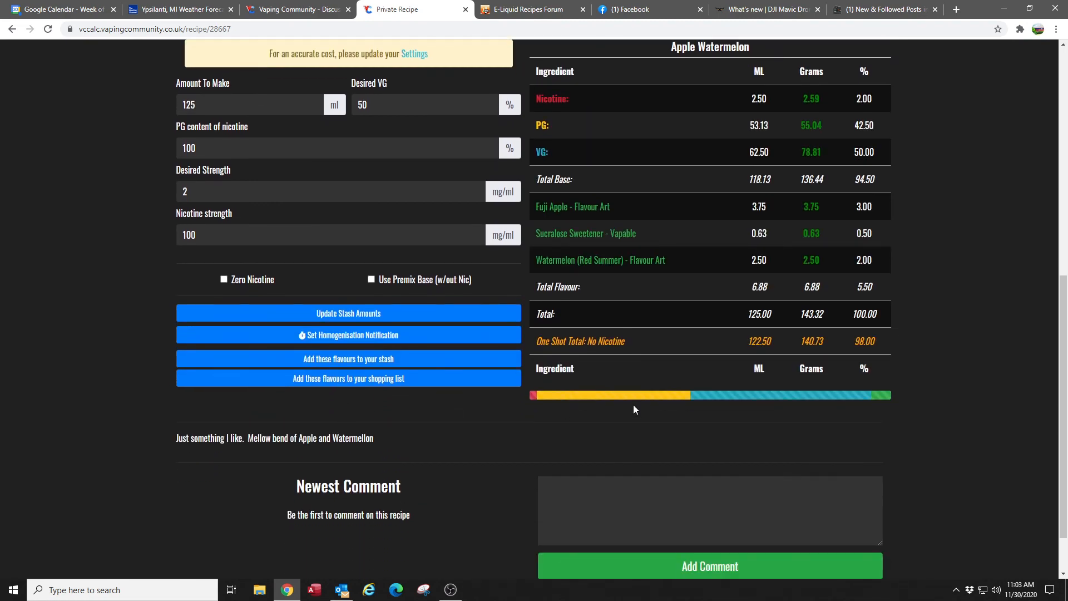
scroll(975, 329, up, 3)
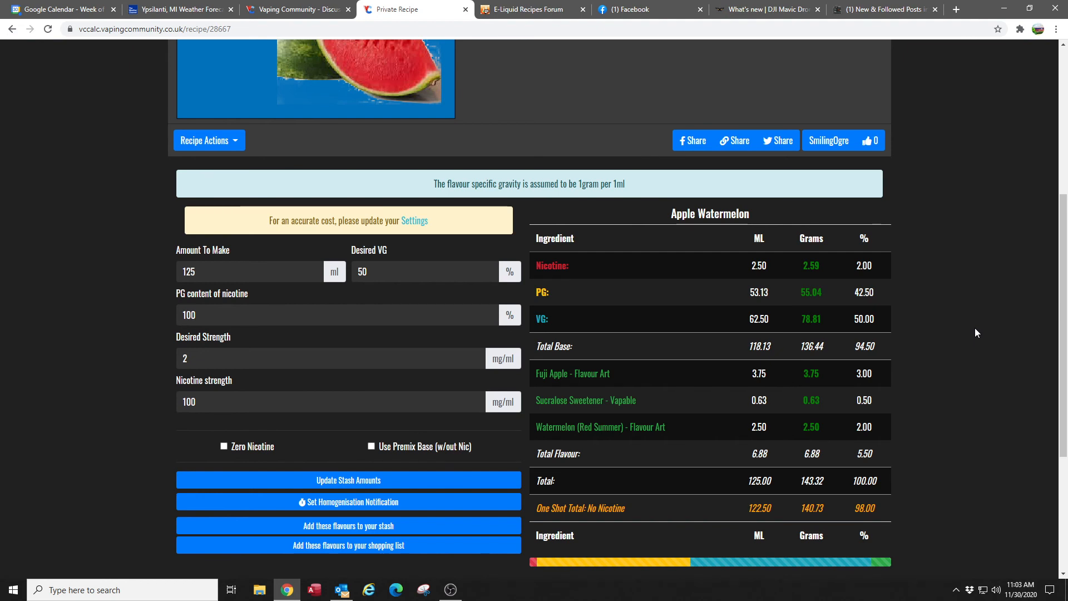
- Open the privacy settings of the Apple Watermelon recipe and make it public
scroll(976, 329, up, 3)
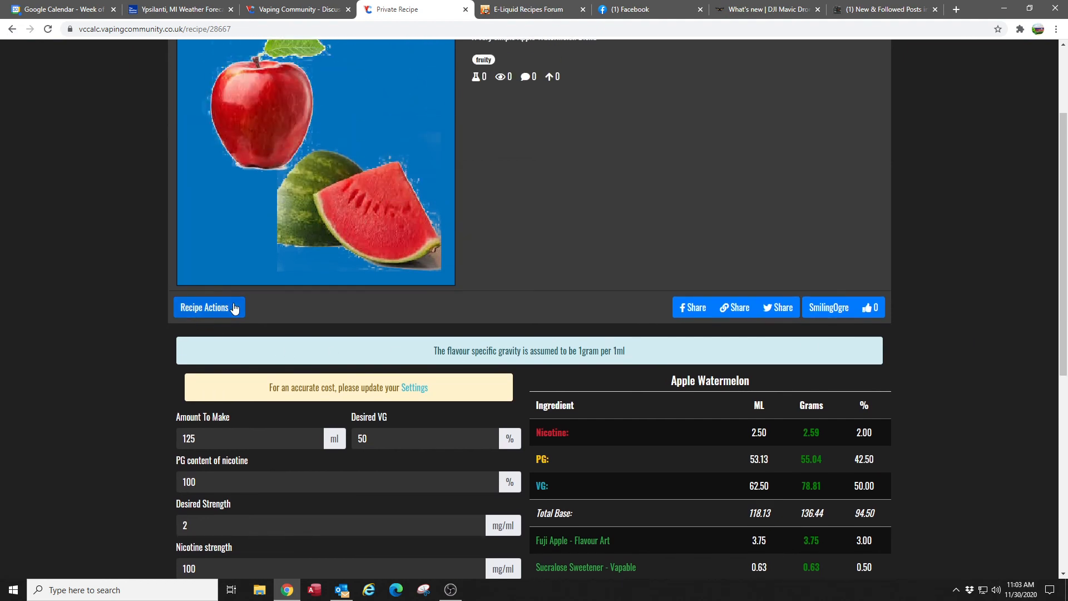
click(235, 312)
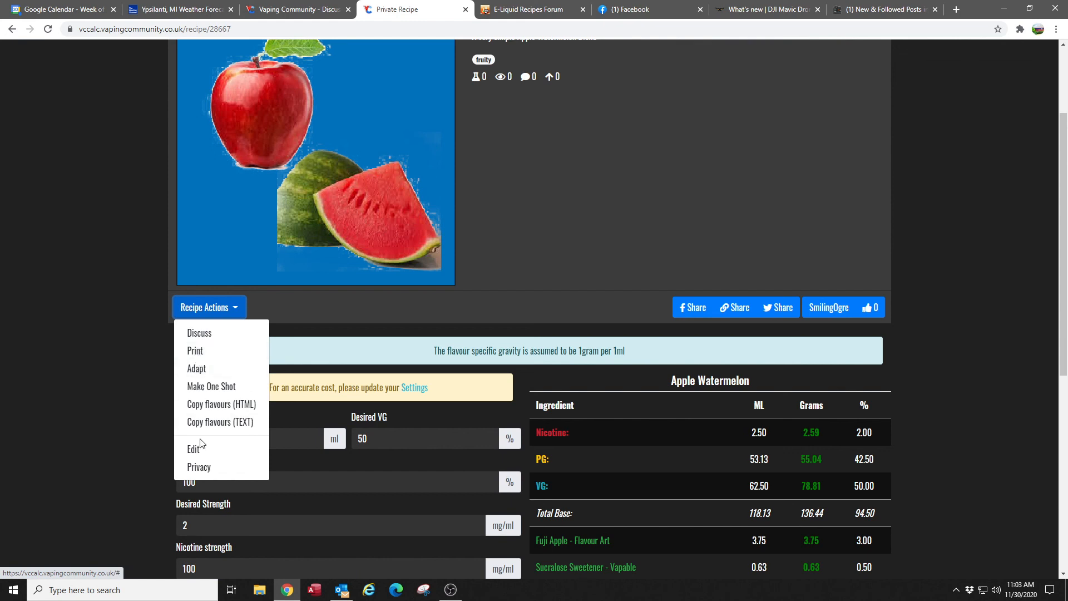
click(202, 469)
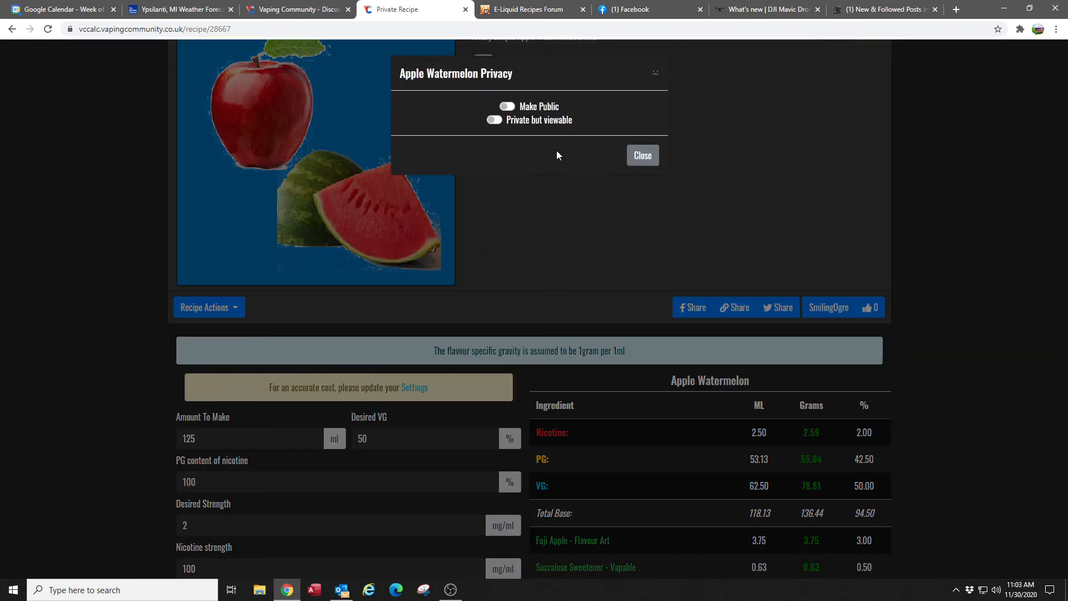
click(507, 106)
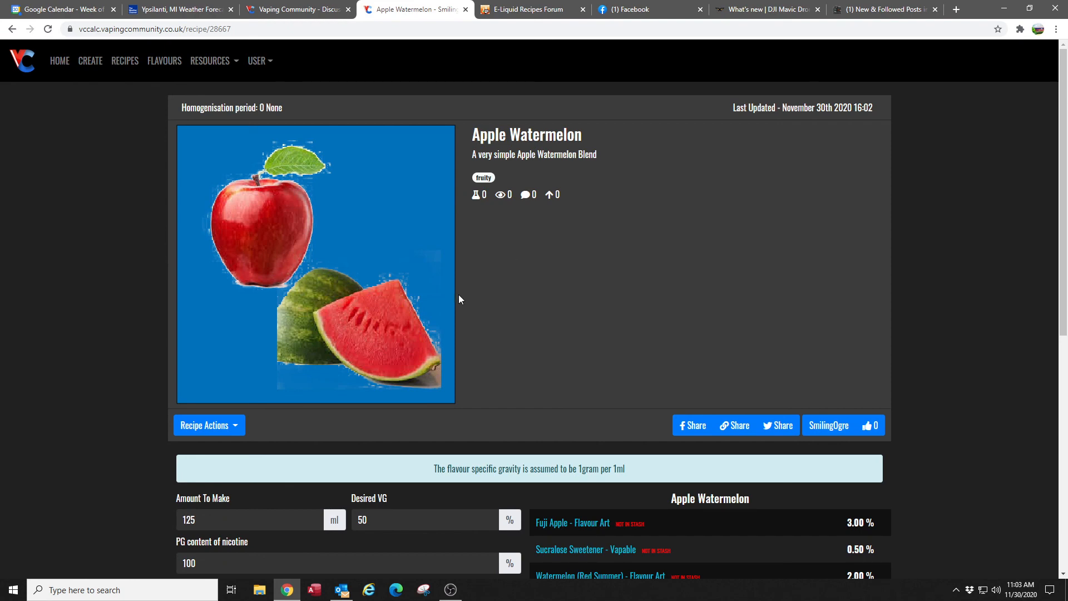
- Check the available recipe actions without choosing one, and open the list of your own recipes
click(235, 426)
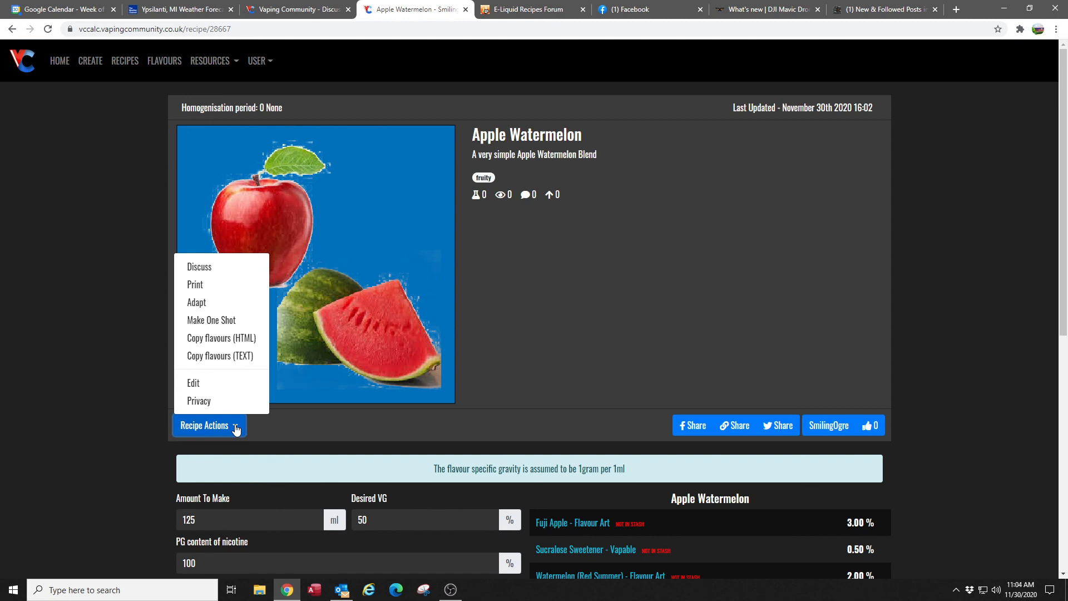
click(74, 345)
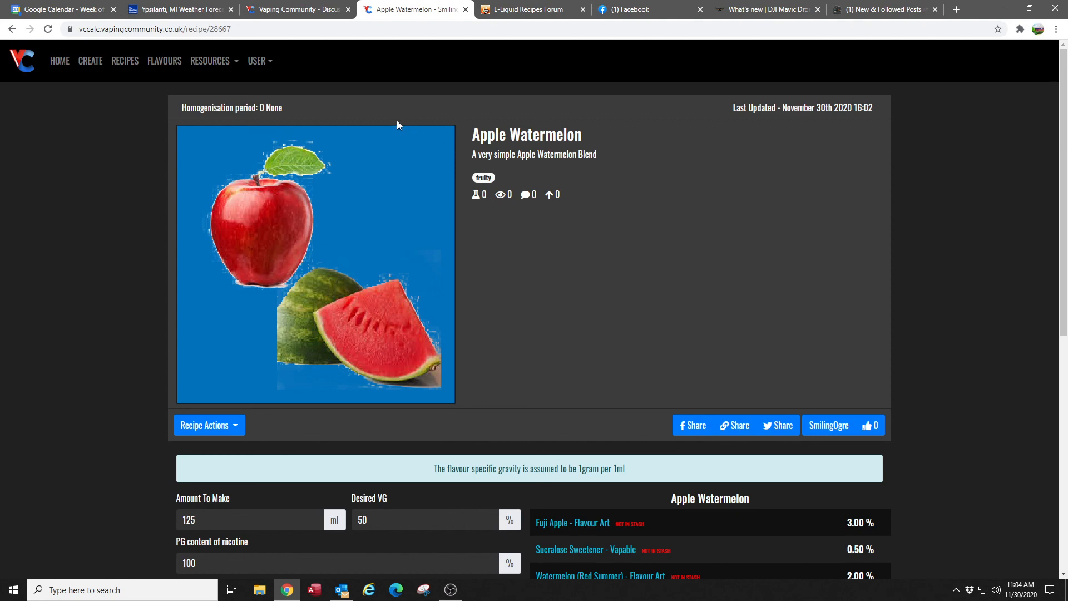
click(271, 66)
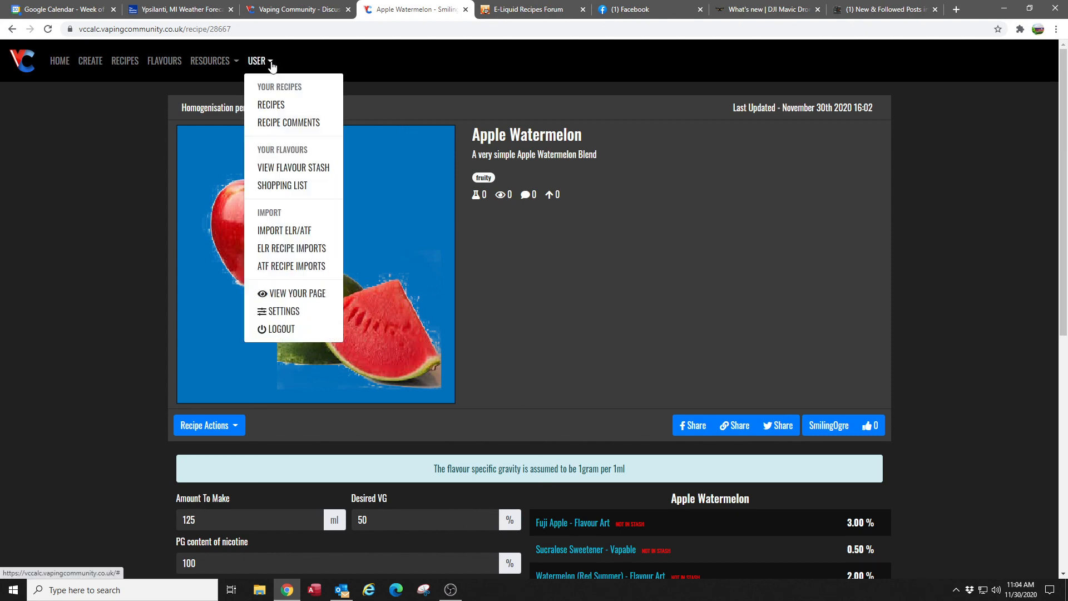
click(269, 105)
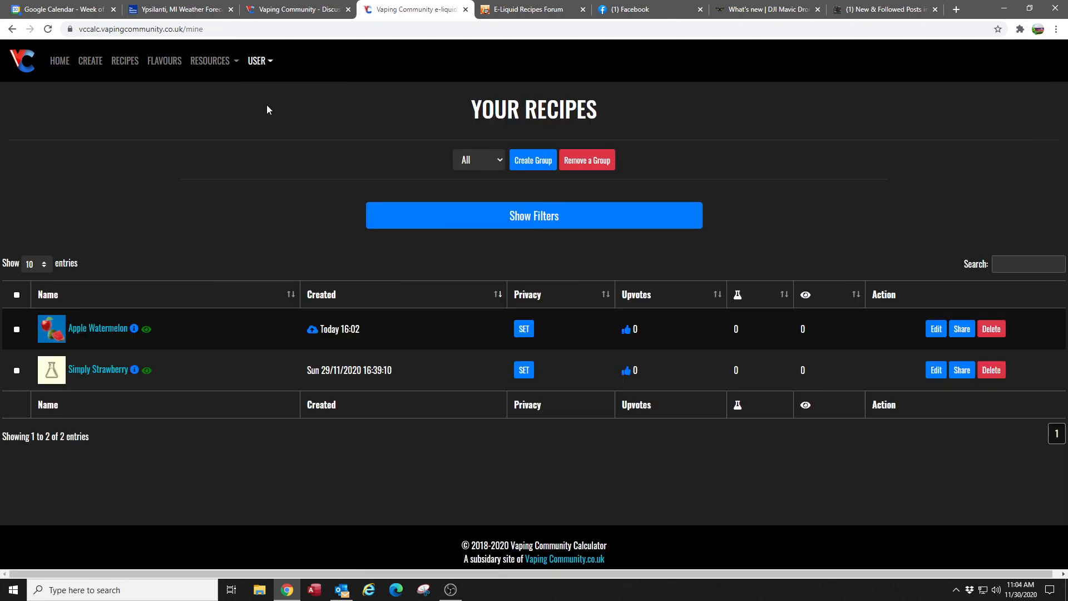